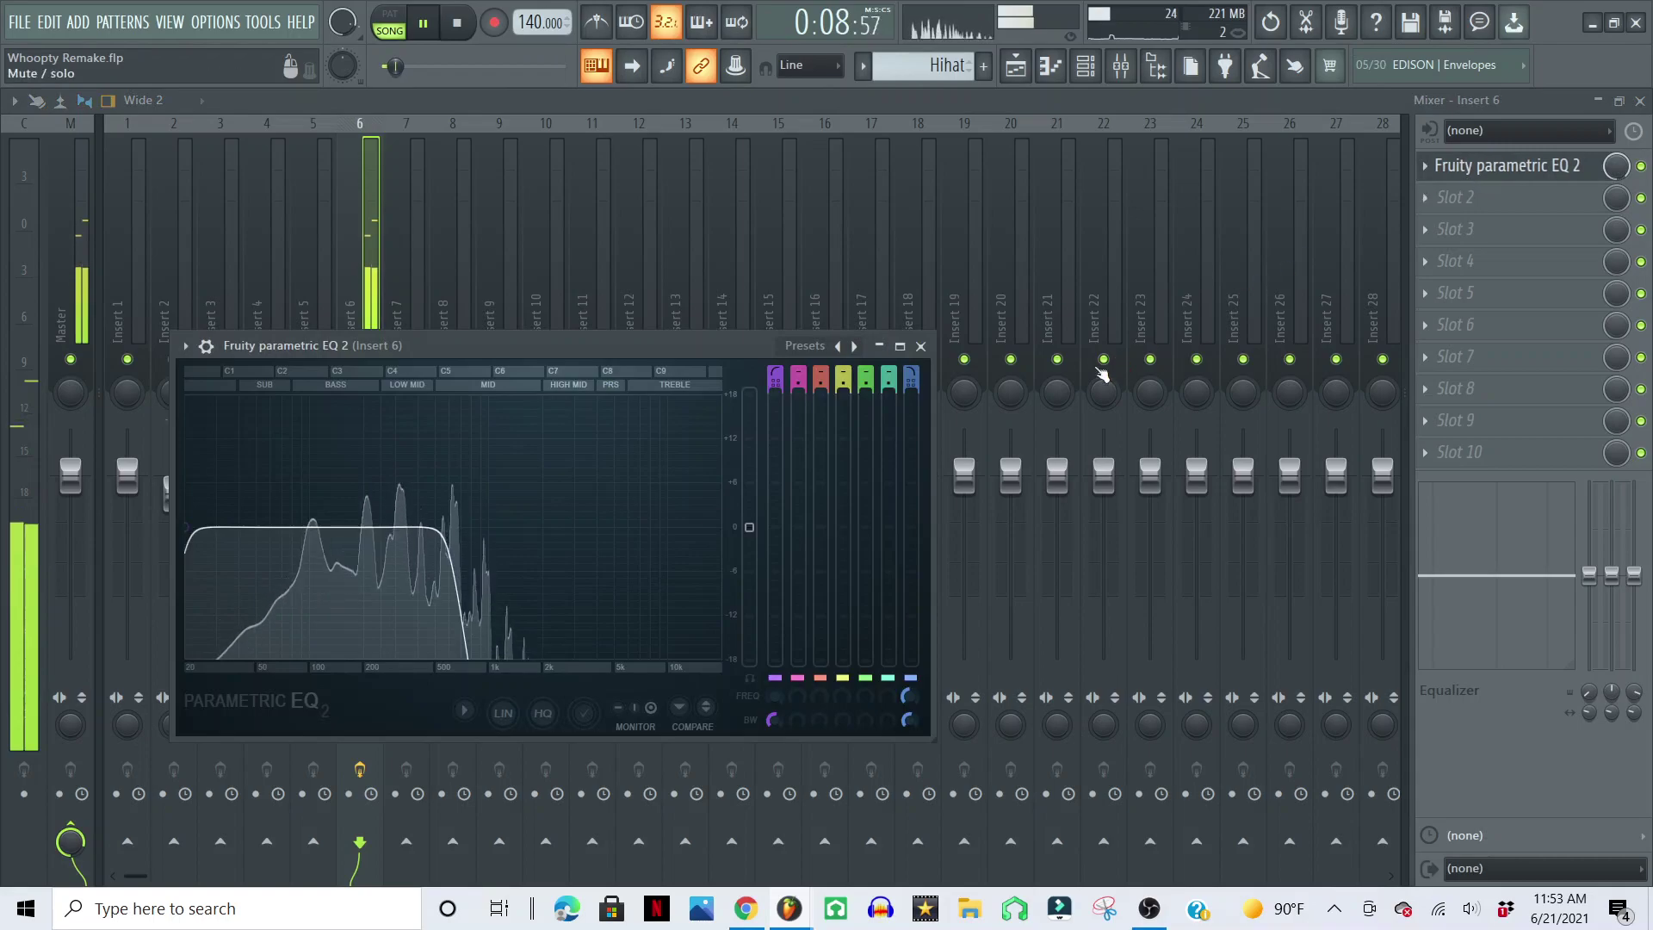
- Close the Insert 6 equalizer, bring up the playlist and open the Kick pattern's notes in the piano roll for playback
{"action": "left_click", "coordinate": [920, 346]}
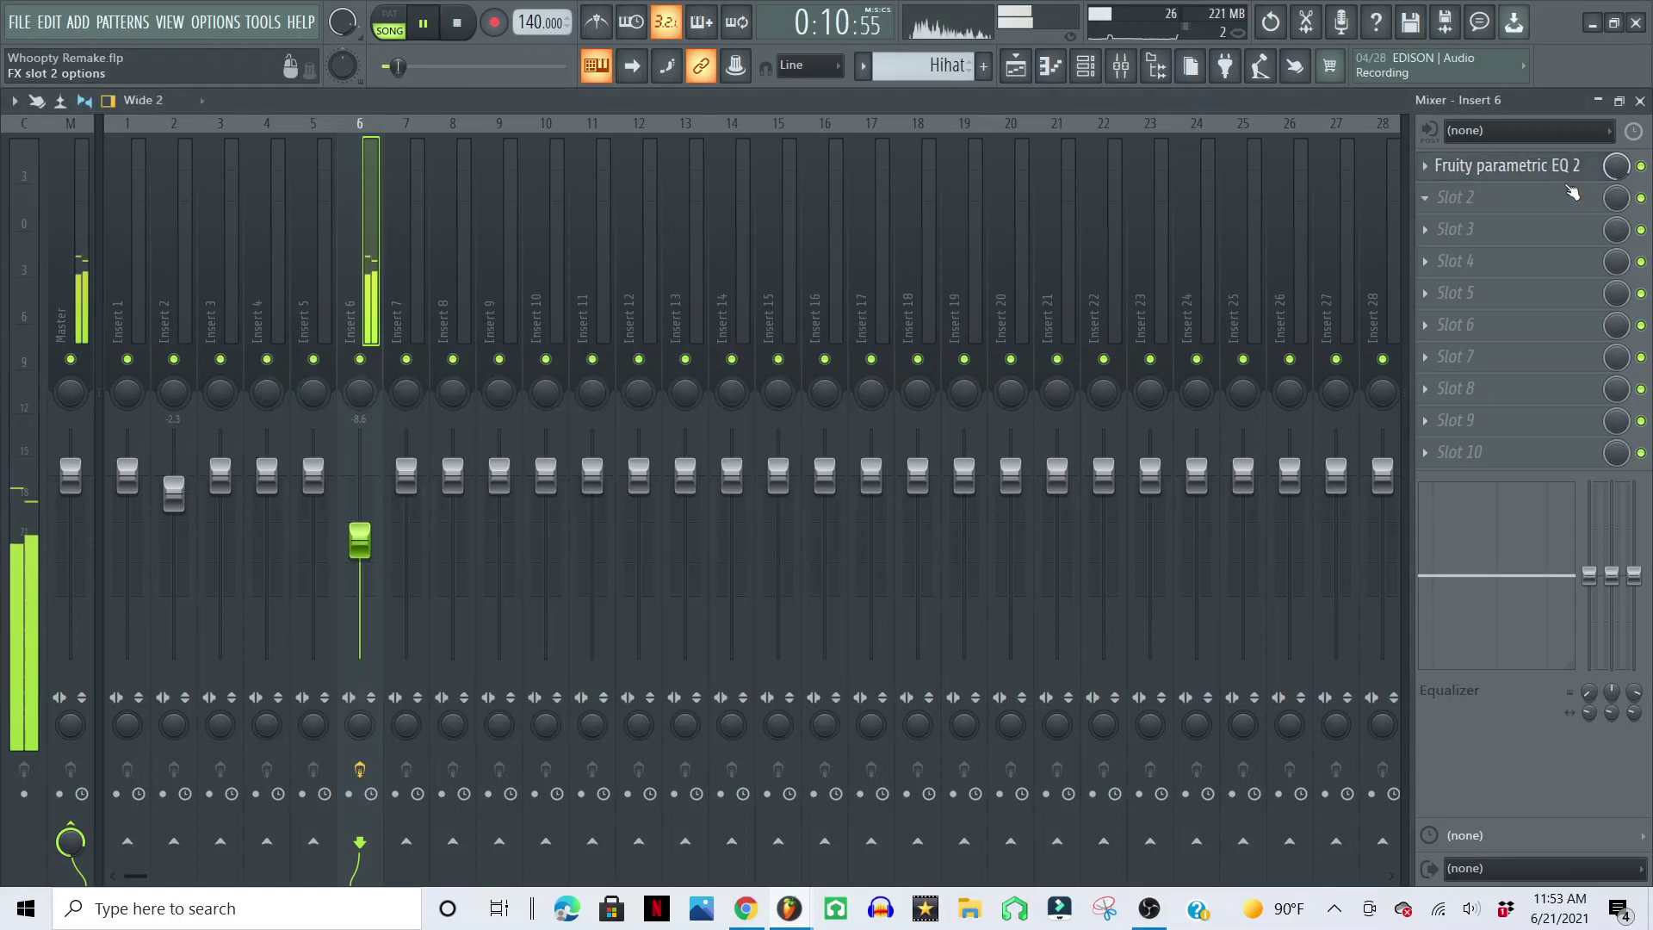
{"action": "left_click", "coordinate": [1016, 67]}
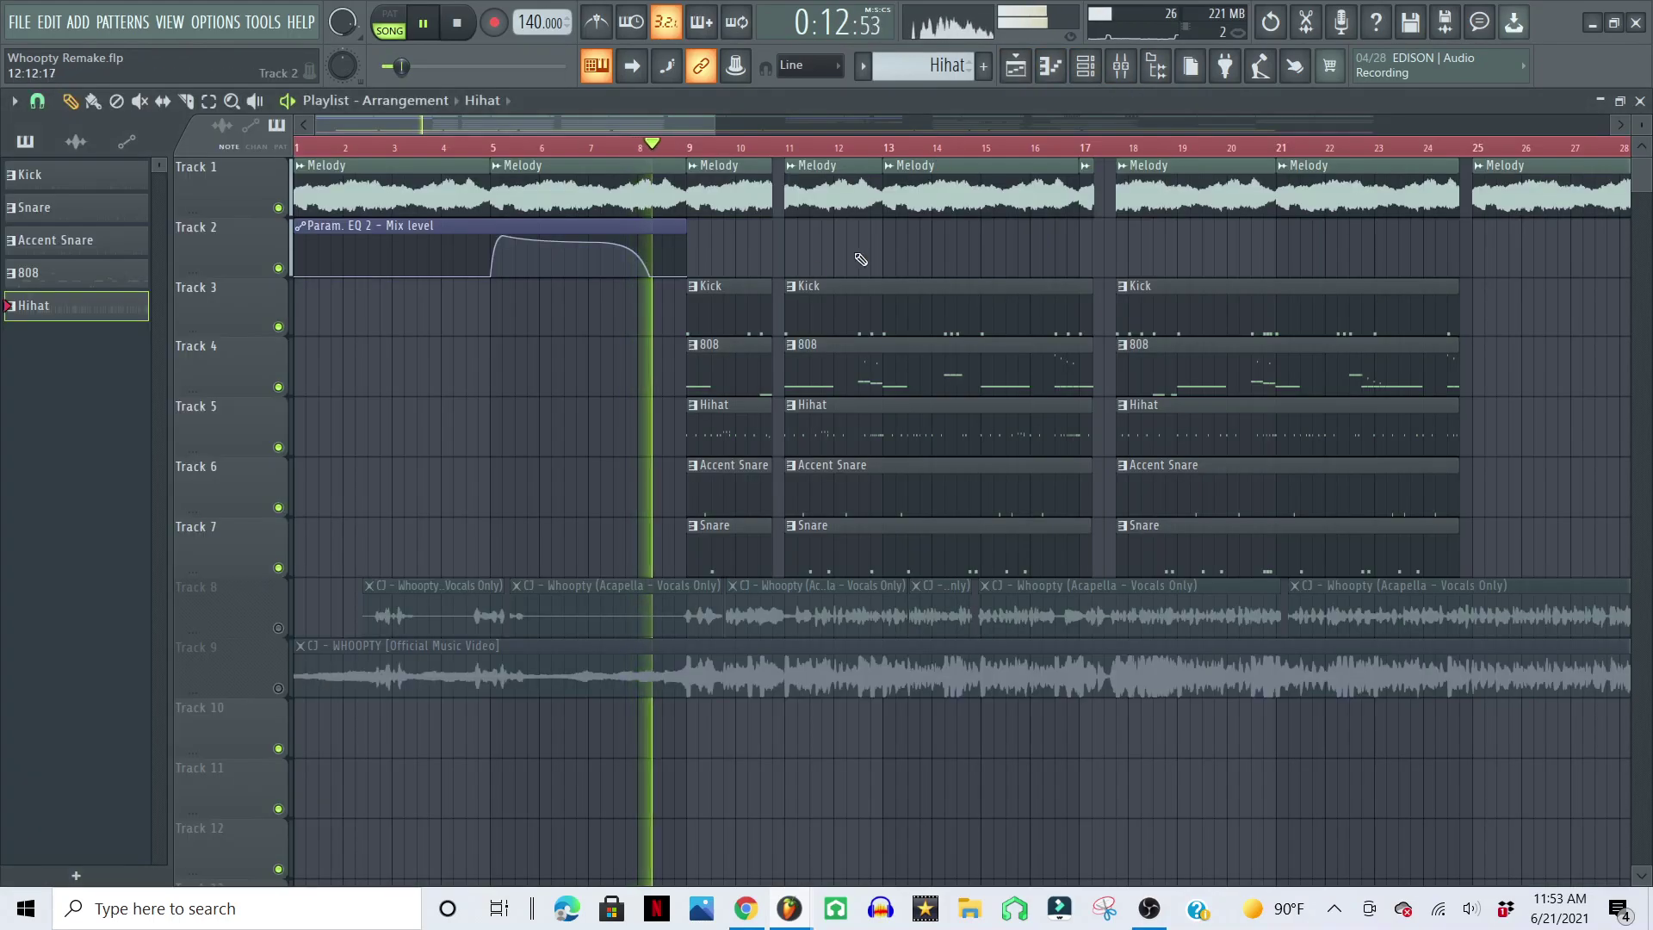
{"action": "double_click", "coordinate": [107, 188]}
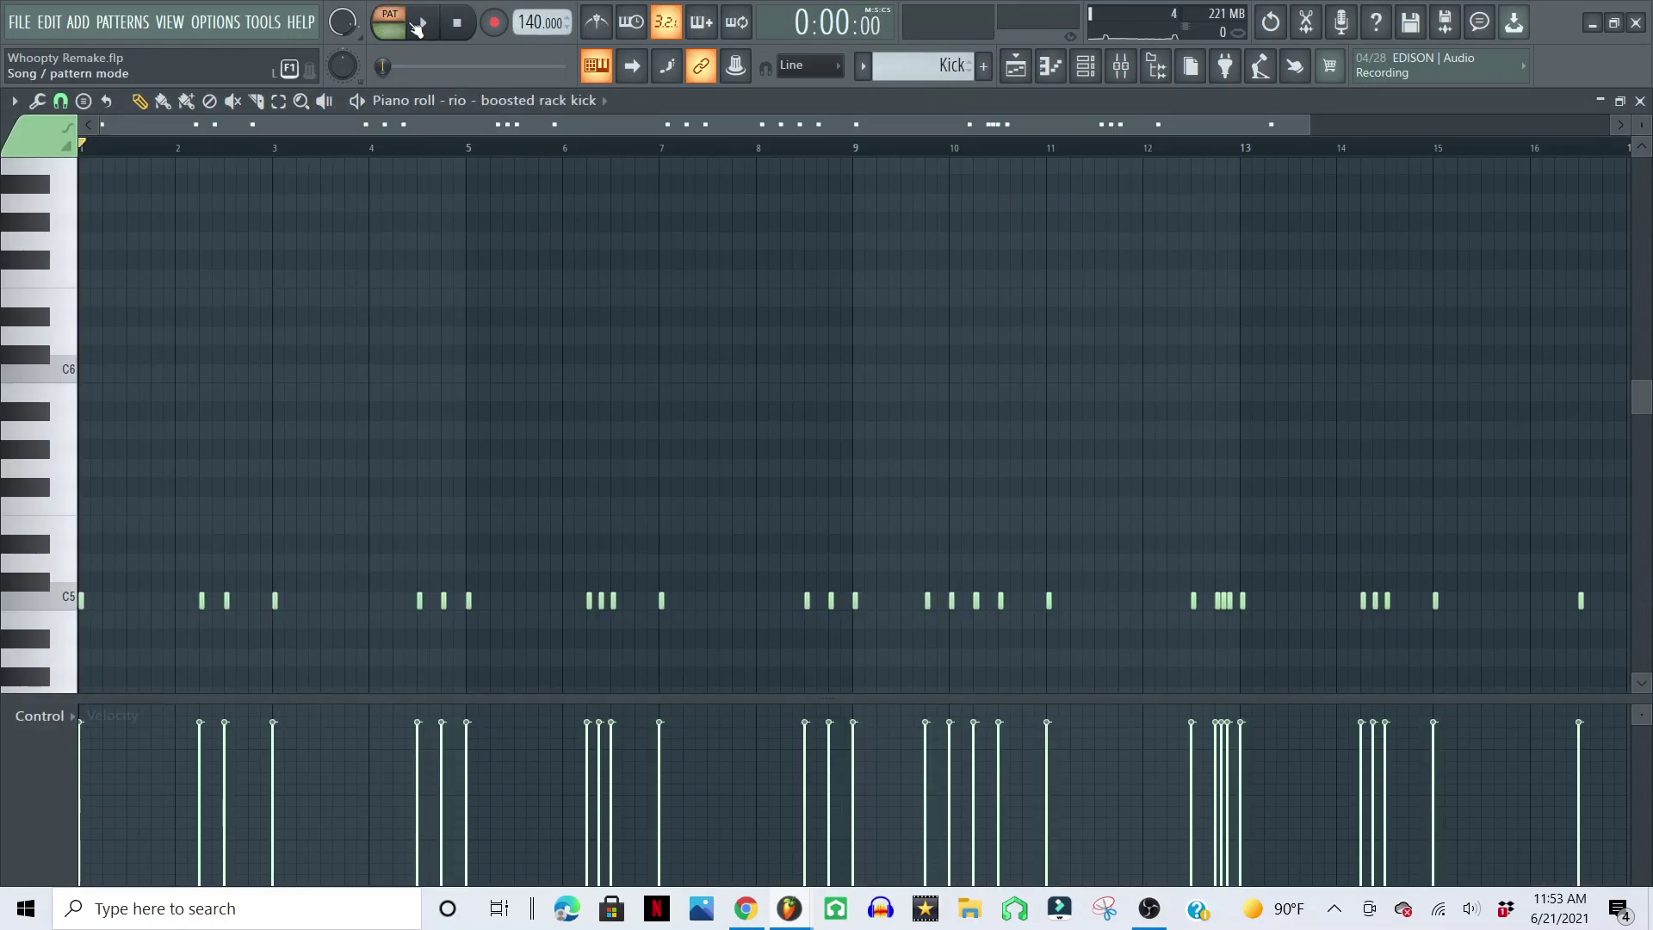
{"action": "scroll", "coordinate": [825, 224], "scroll_direction": "down", "scroll_amount": 3}
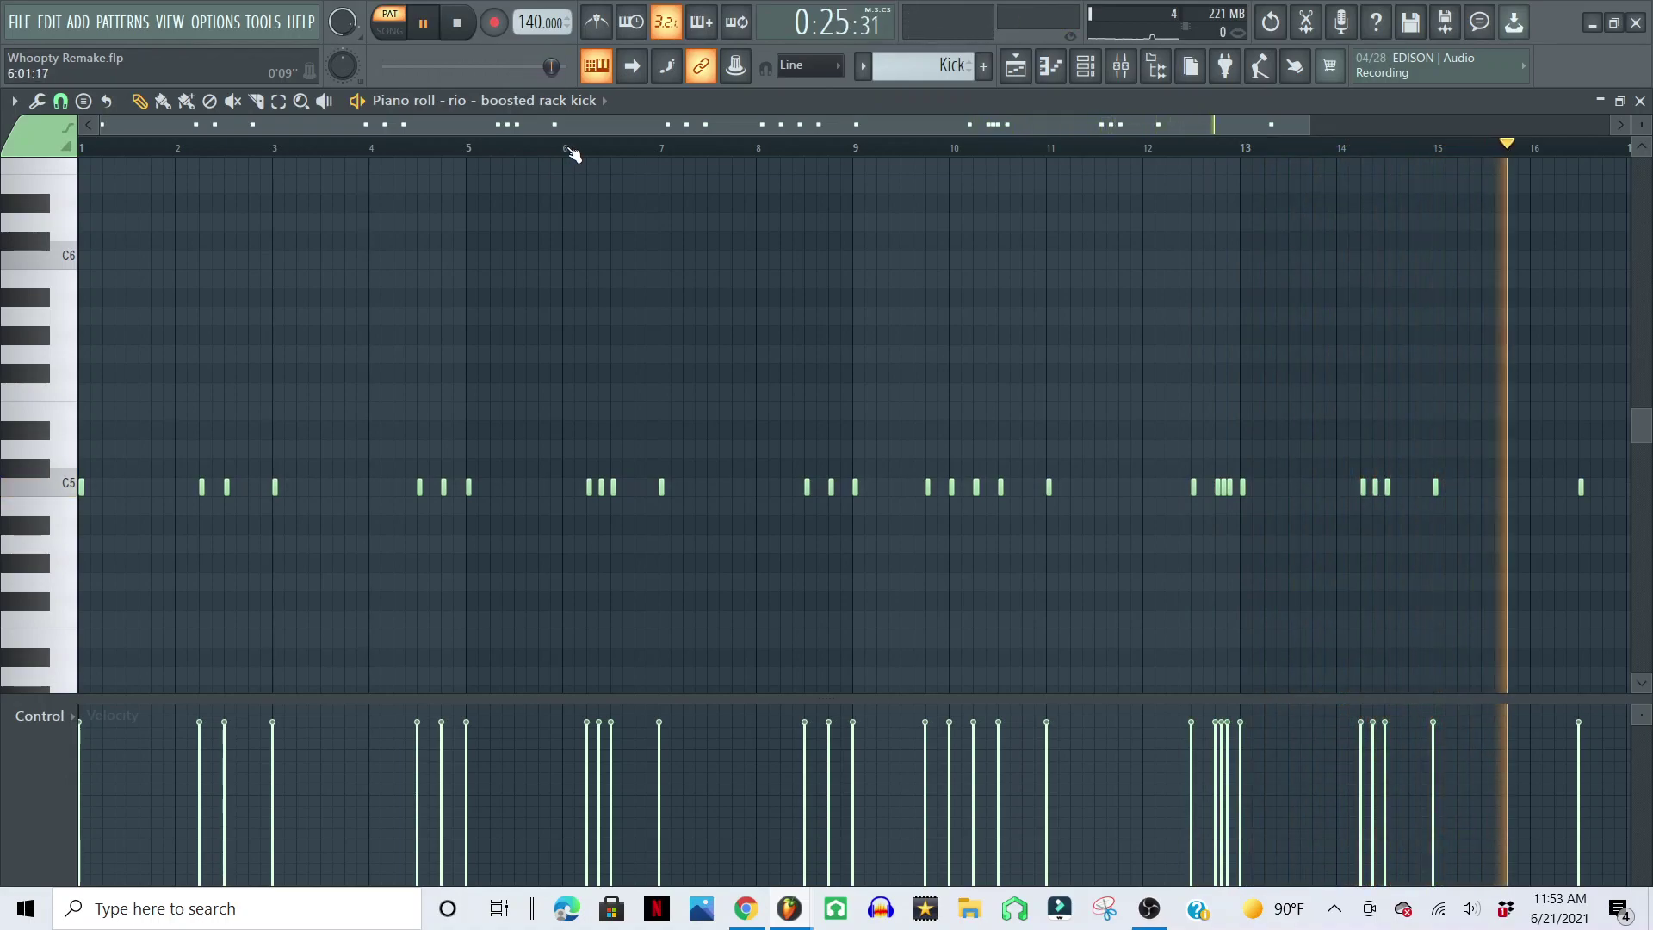
- Switch to the Snare pattern, make its drill perc notes active in the piano roll and play them through
{"action": "left_click", "coordinate": [921, 68]}
{"action": "left_click", "coordinate": [938, 98]}
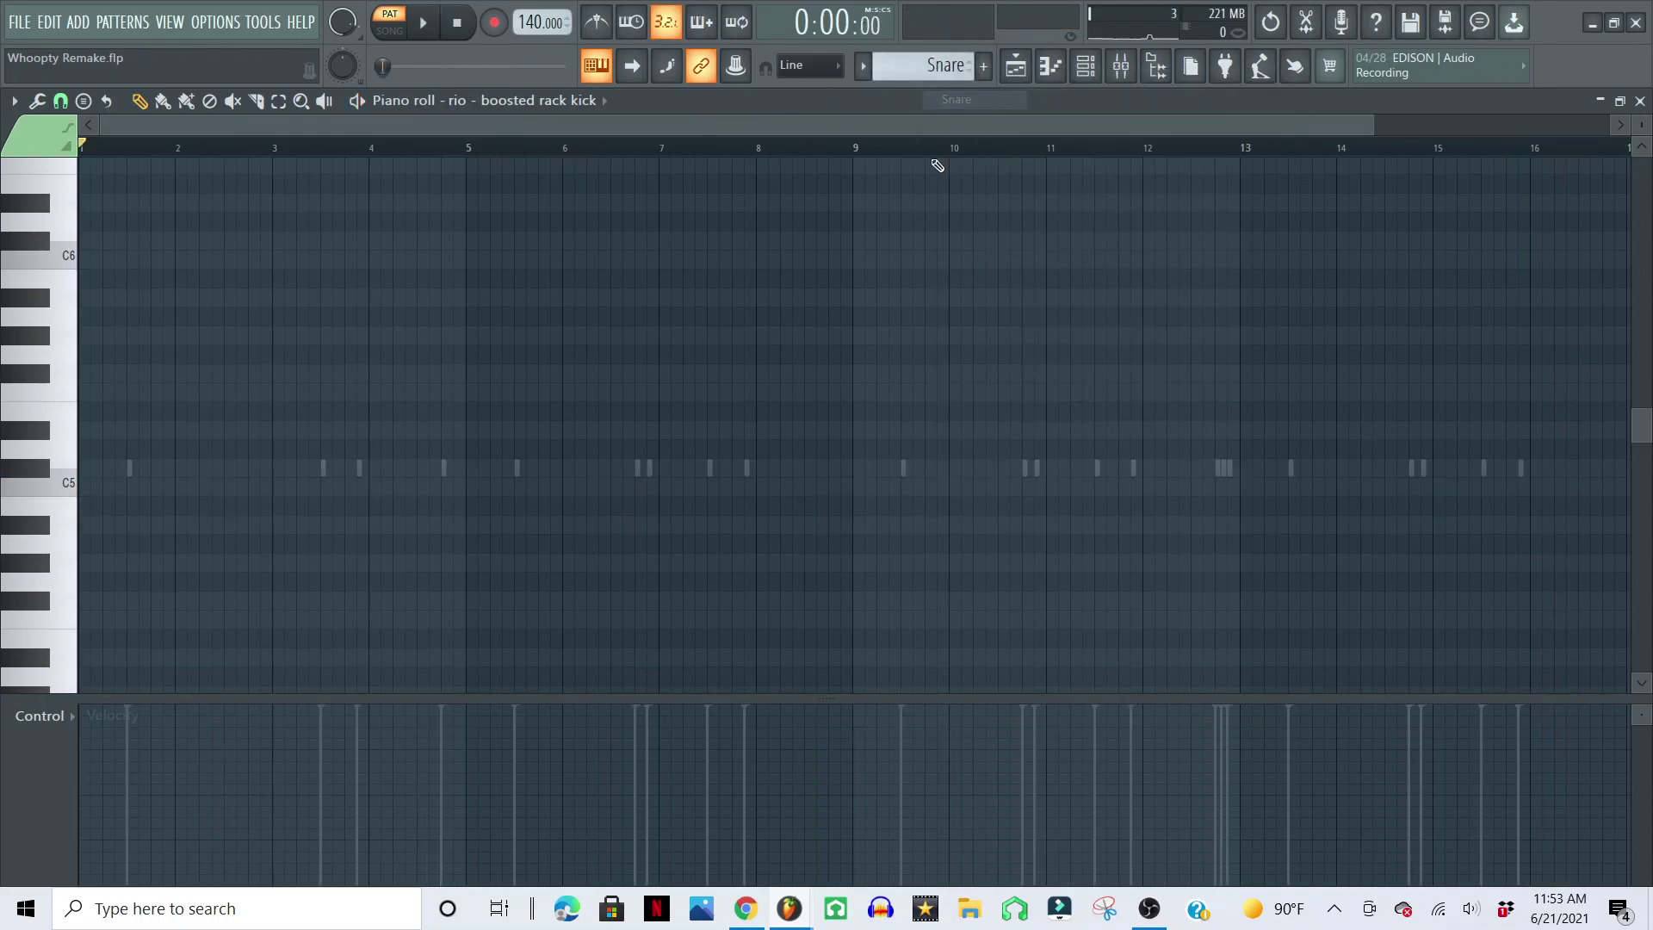
{"action": "double_click", "coordinate": [651, 472]}
{"action": "key", "text": "space"}
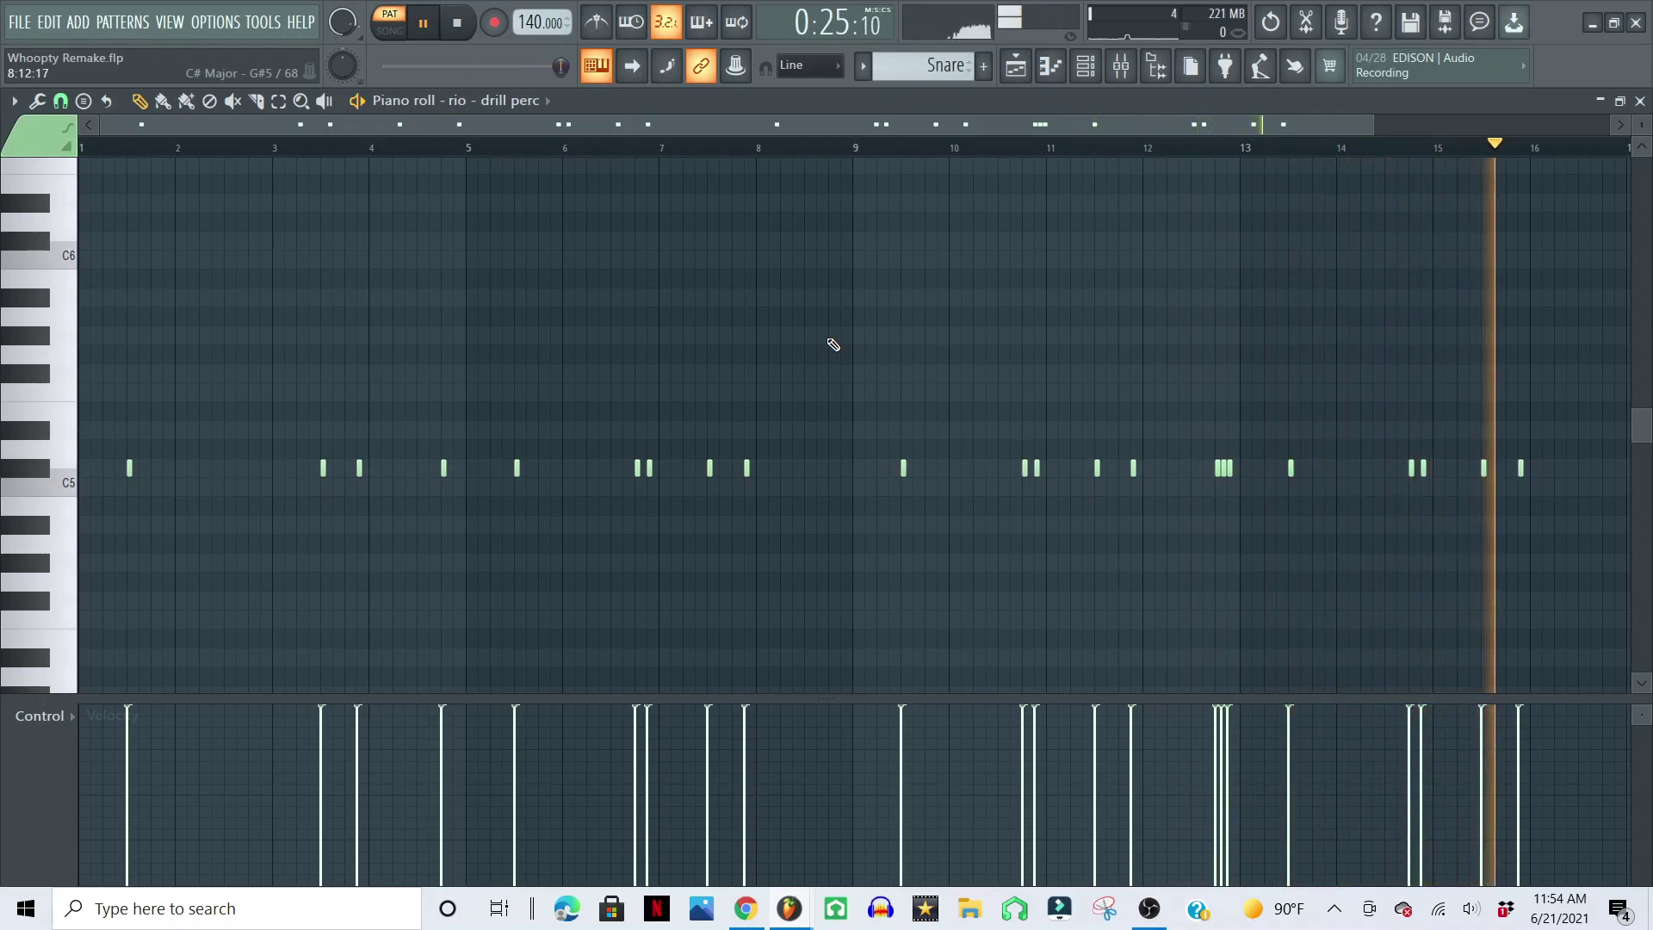
{"action": "key", "text": "space"}
- View the drill perc channel's sample settings, then close them and the channel rack
{"action": "left_click", "coordinate": [1087, 76]}
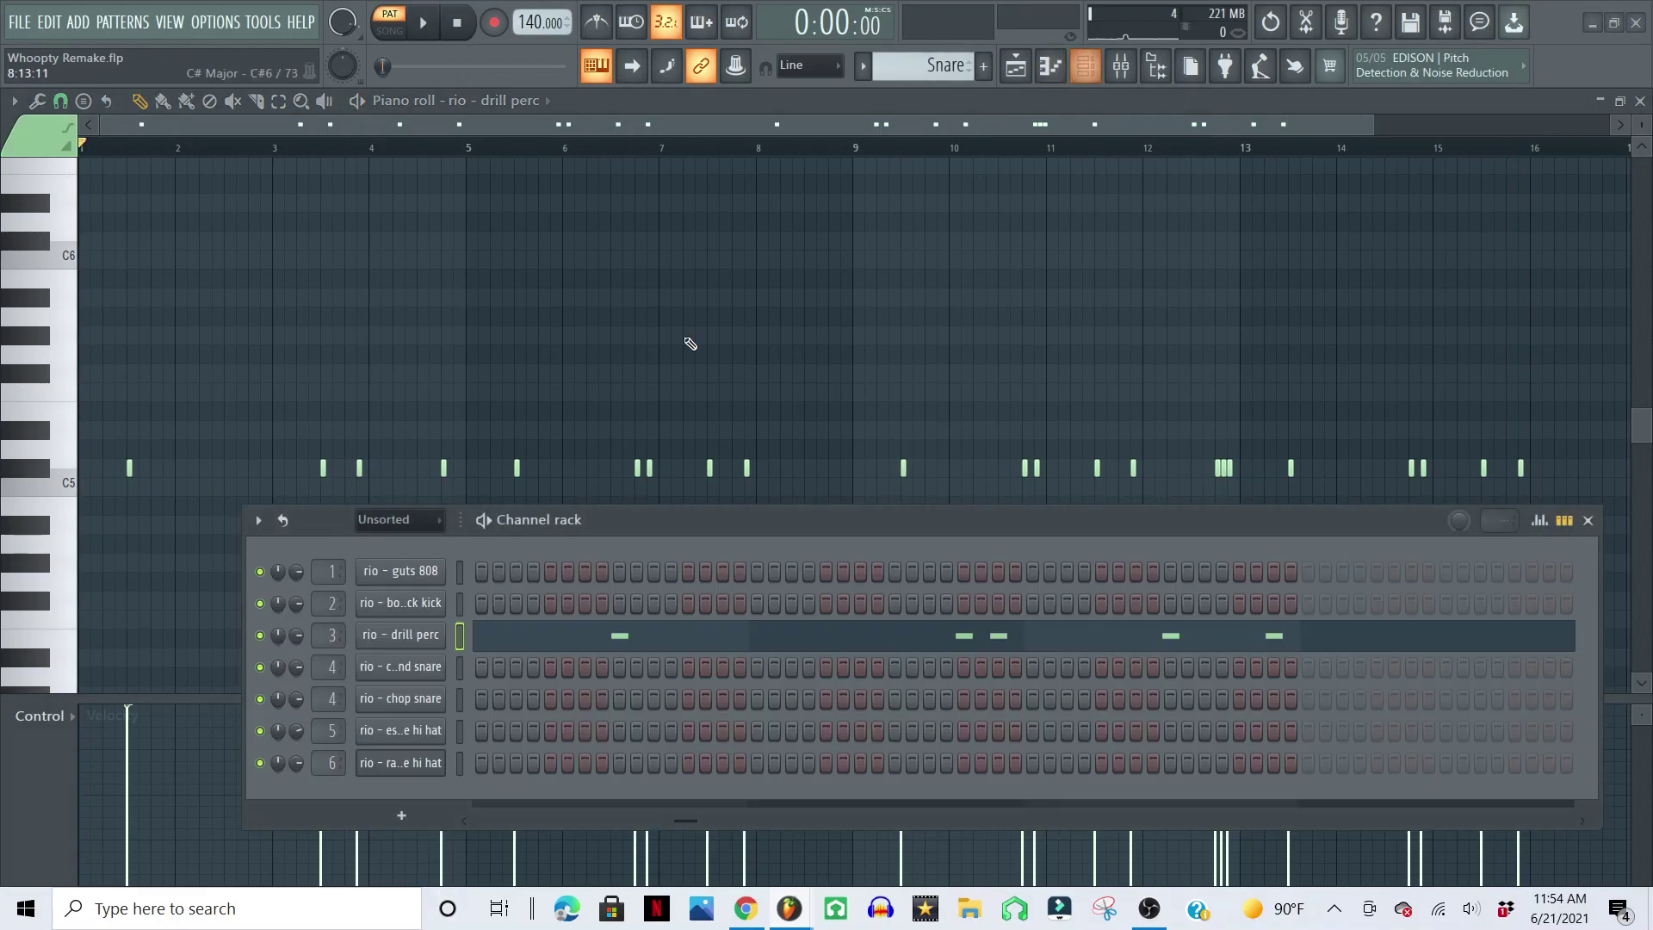
{"action": "left_click", "coordinate": [415, 635]}
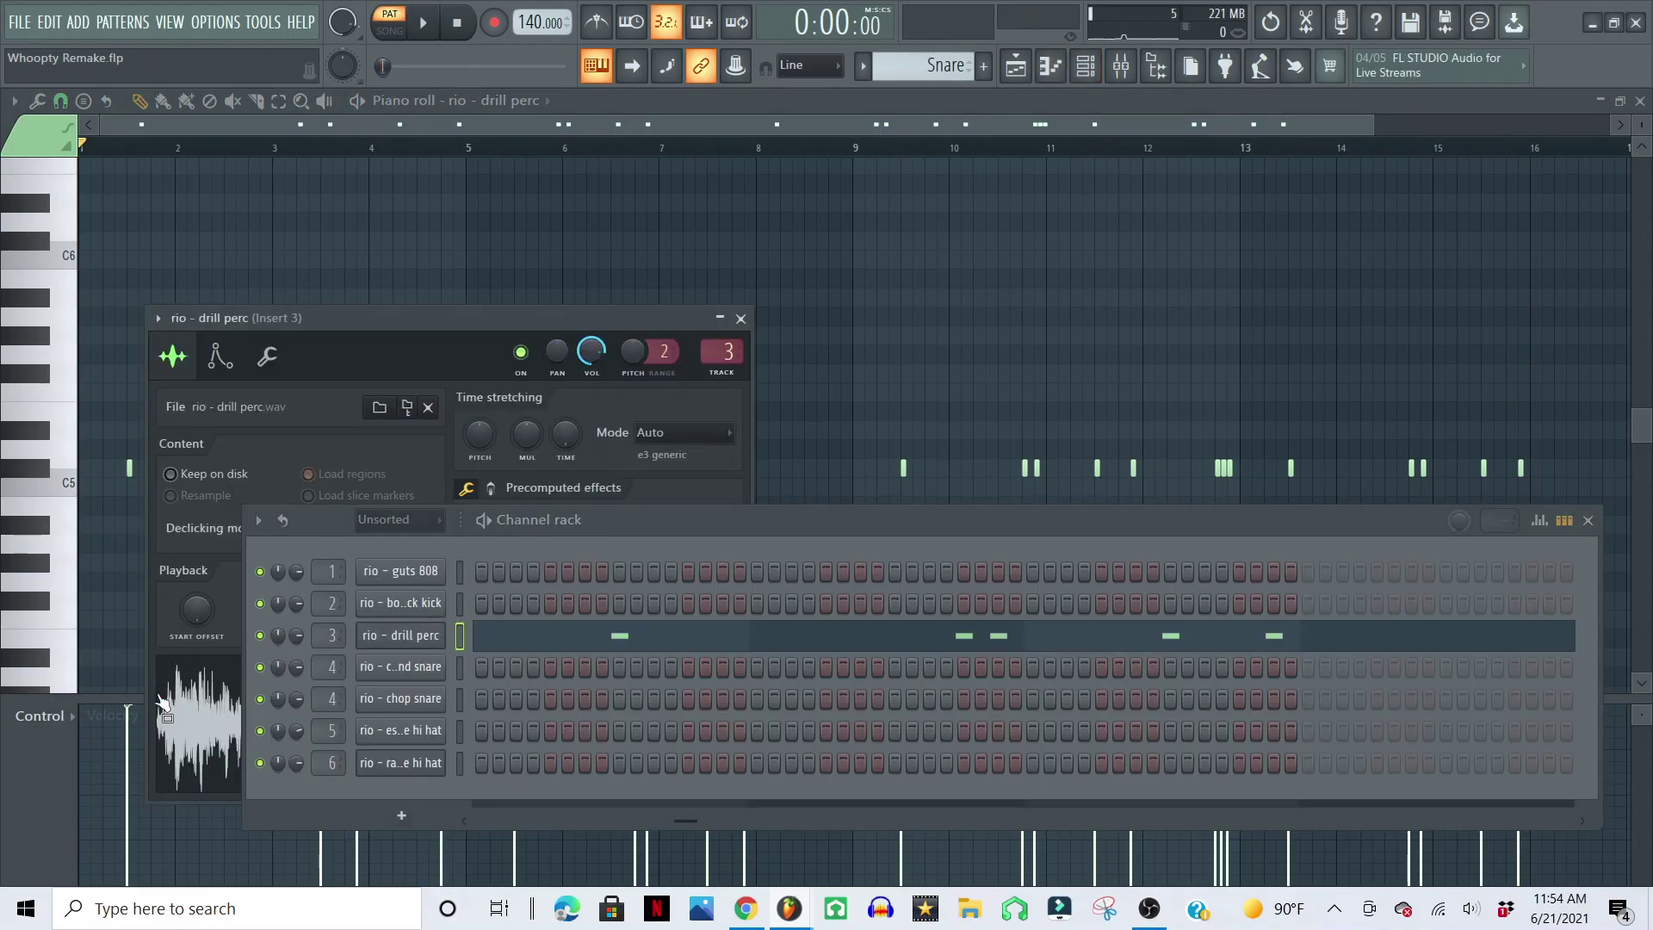
{"action": "left_click", "coordinate": [741, 320]}
{"action": "left_click", "coordinate": [1589, 522]}
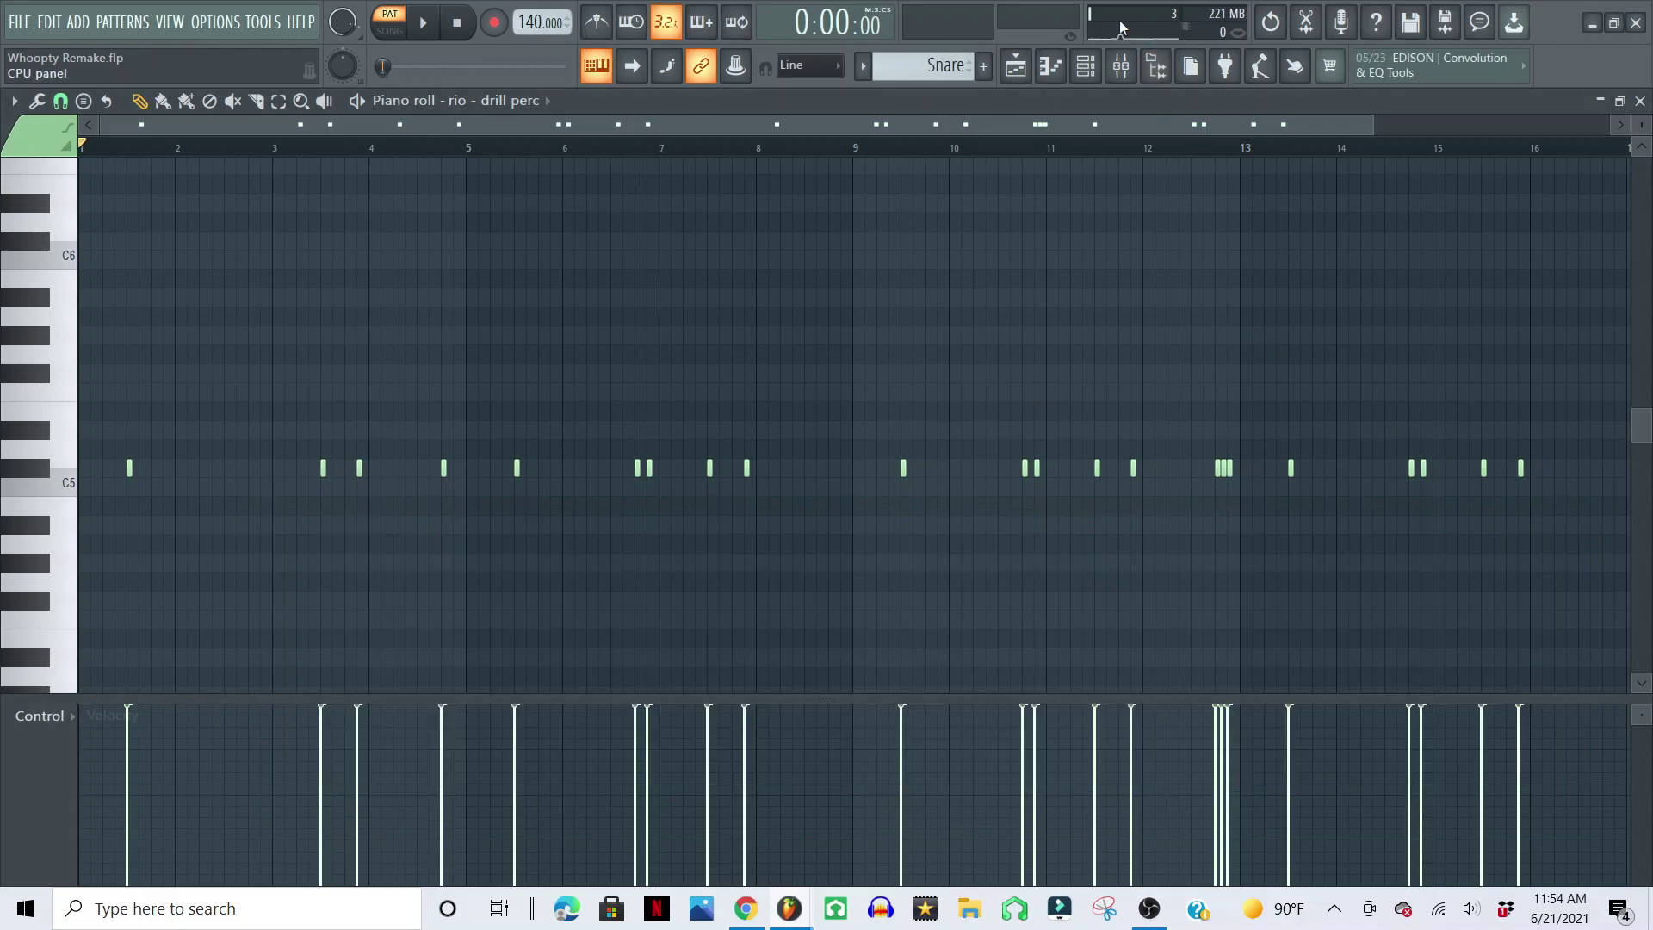
- Switch to the Accent Snare pattern and view the sample settings of its command snare and chop snare channels
{"action": "left_click", "coordinate": [946, 66]}
{"action": "left_click", "coordinate": [962, 126]}
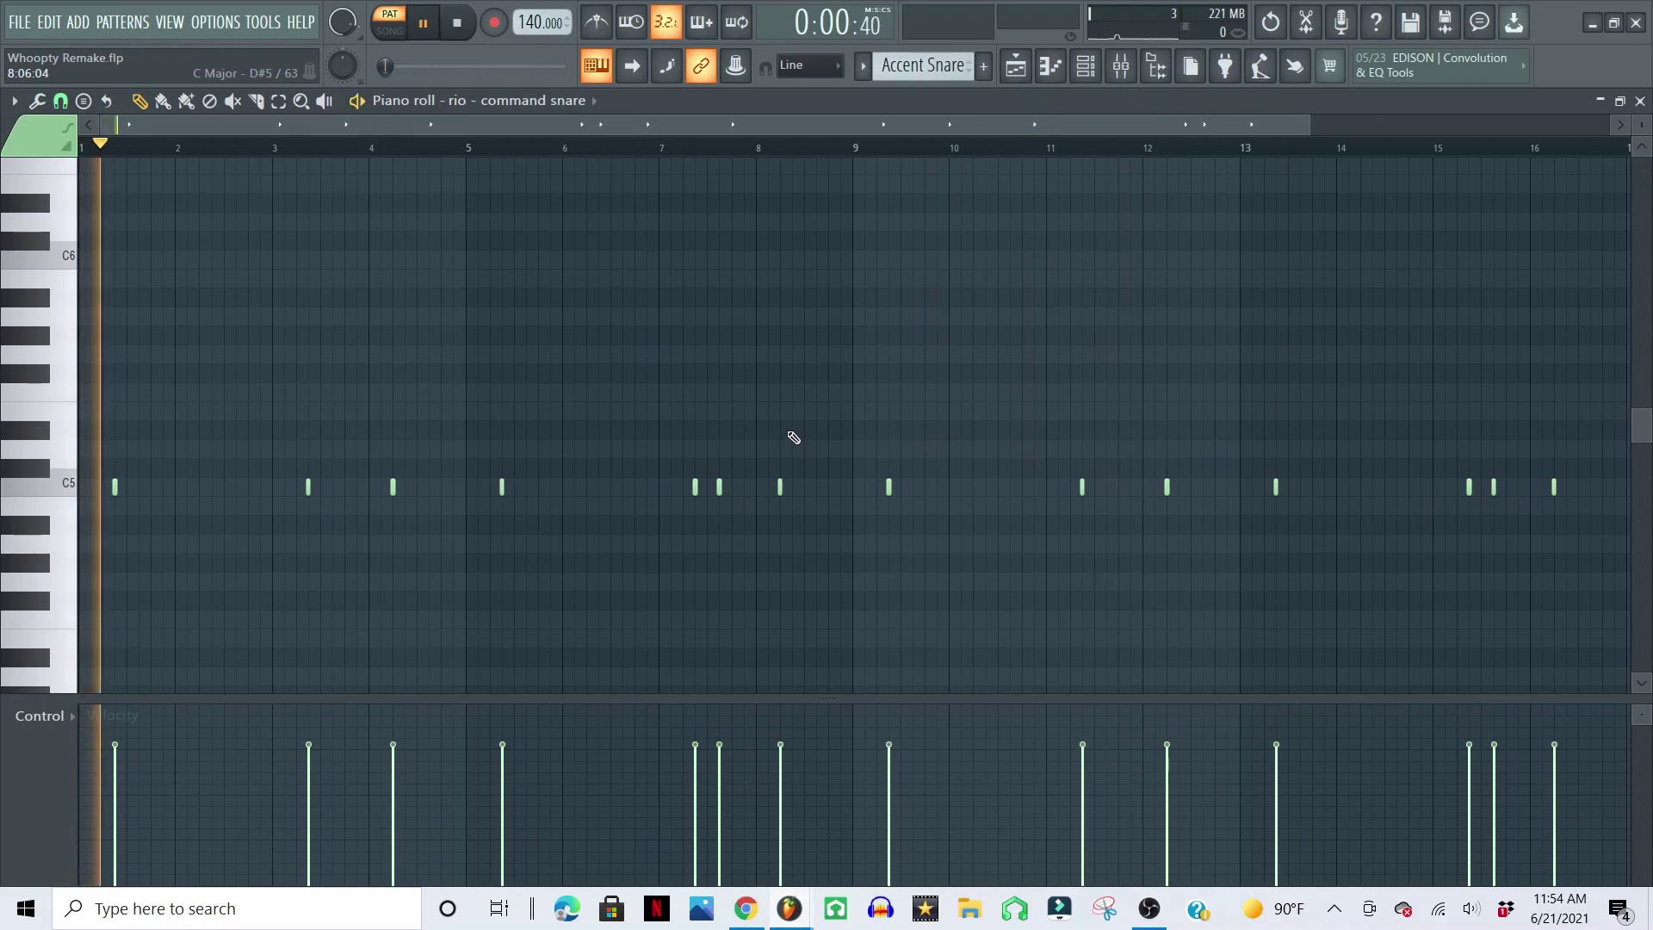
{"action": "left_click", "coordinate": [1086, 65]}
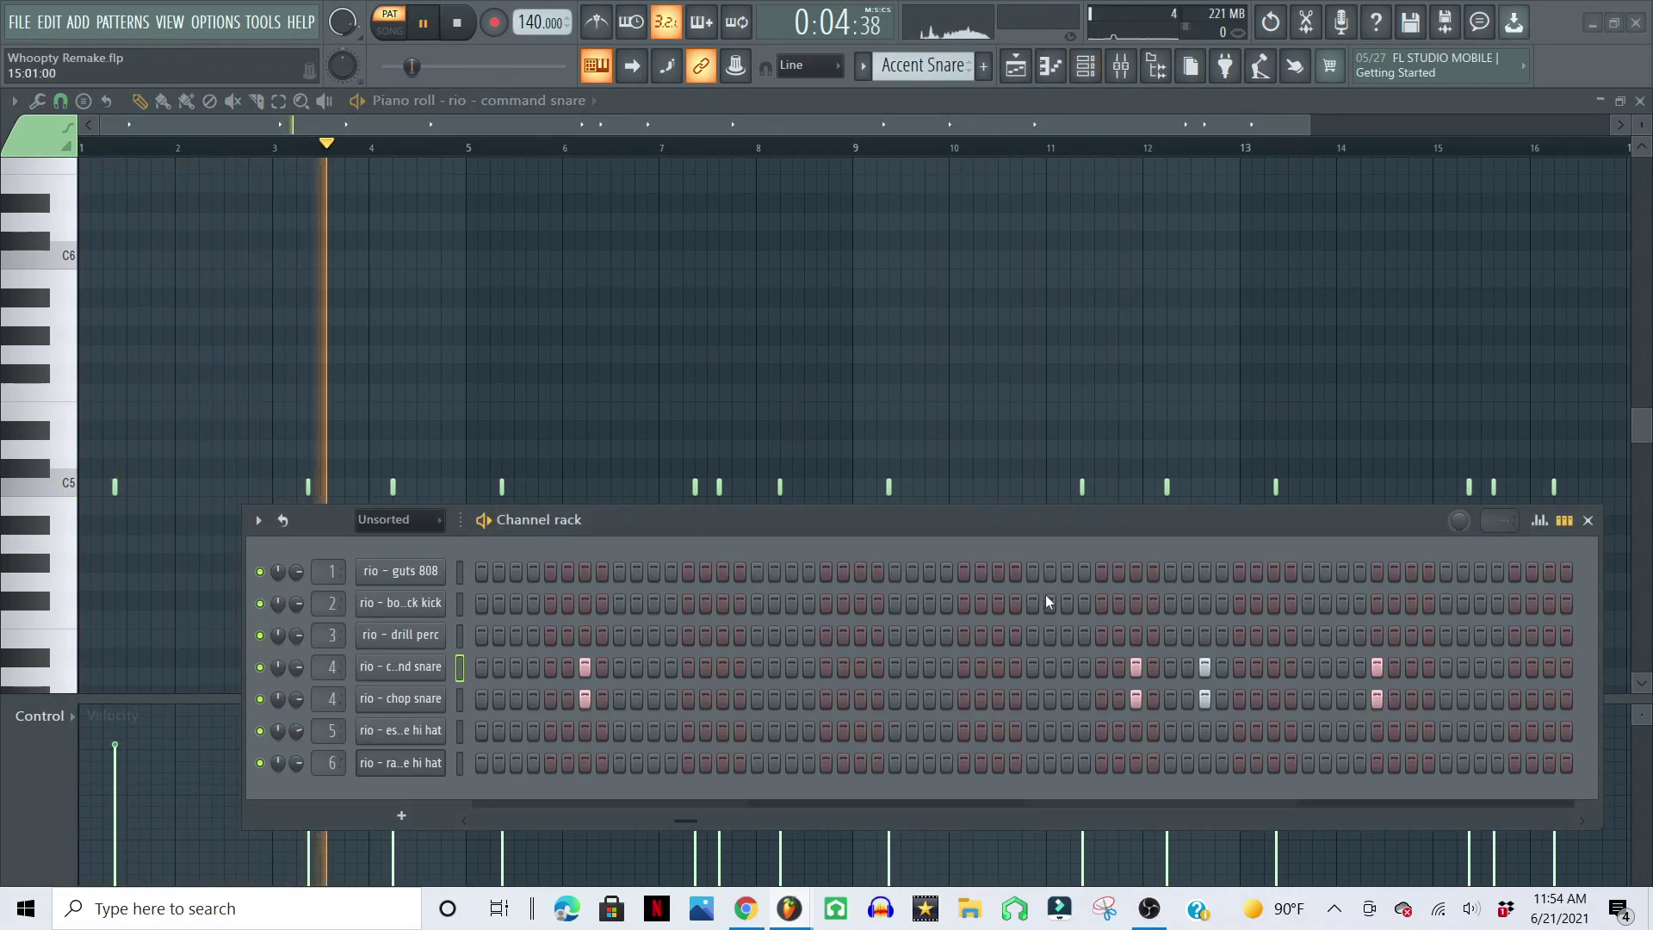
{"action": "left_click", "coordinate": [416, 668]}
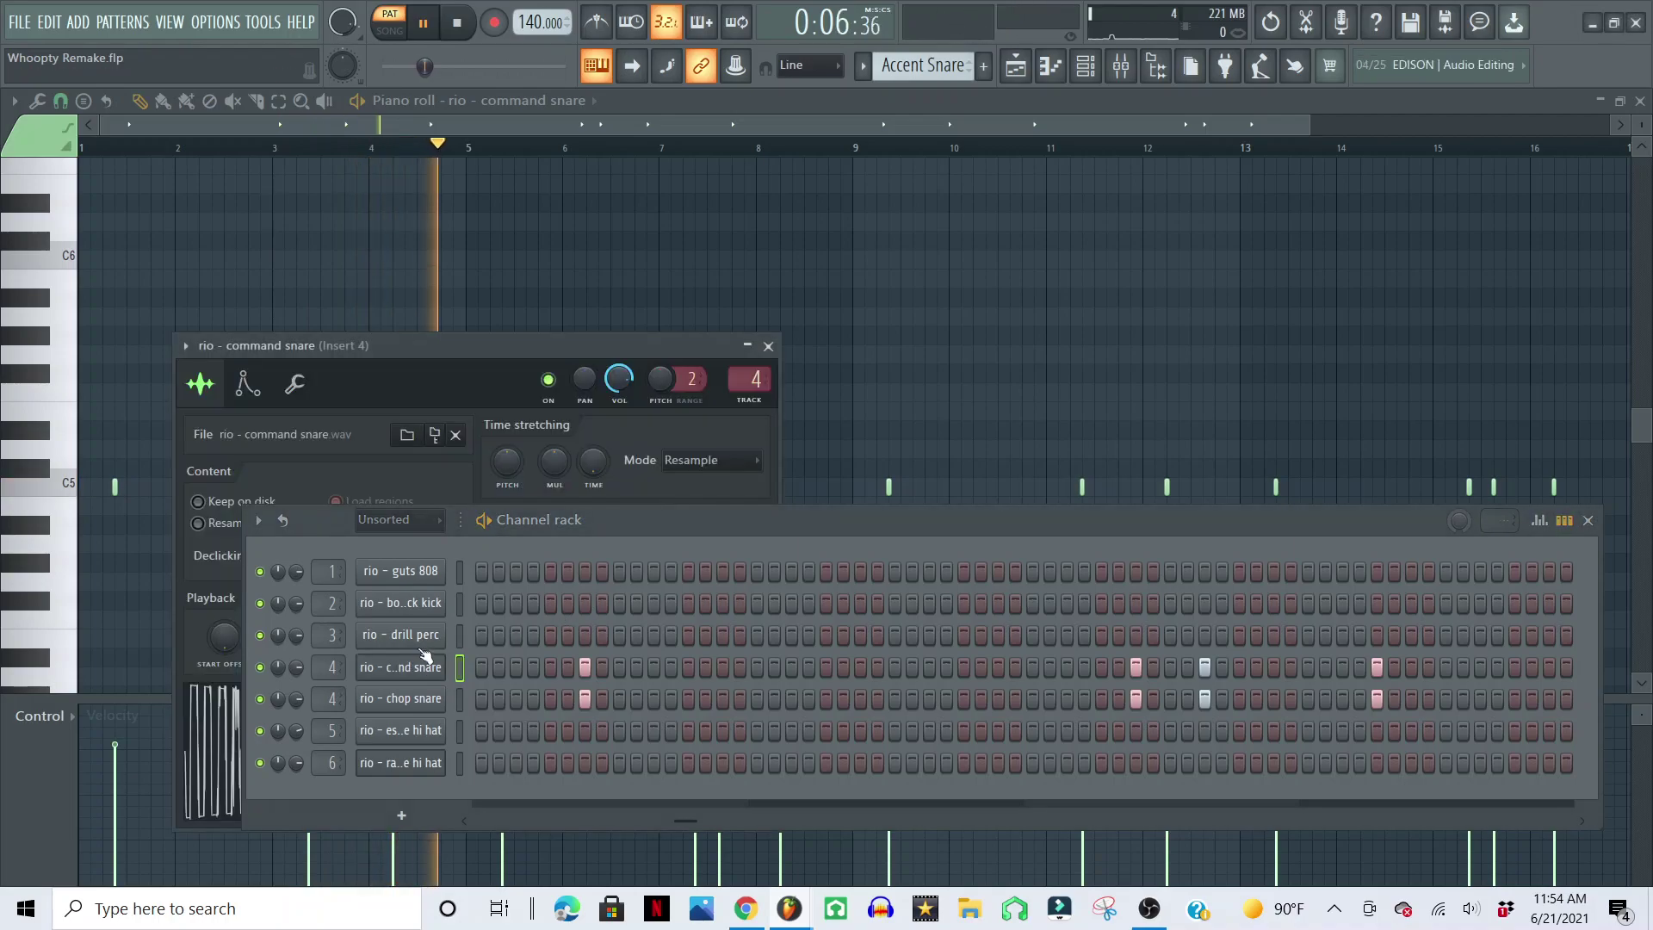
{"action": "left_click", "coordinate": [405, 699]}
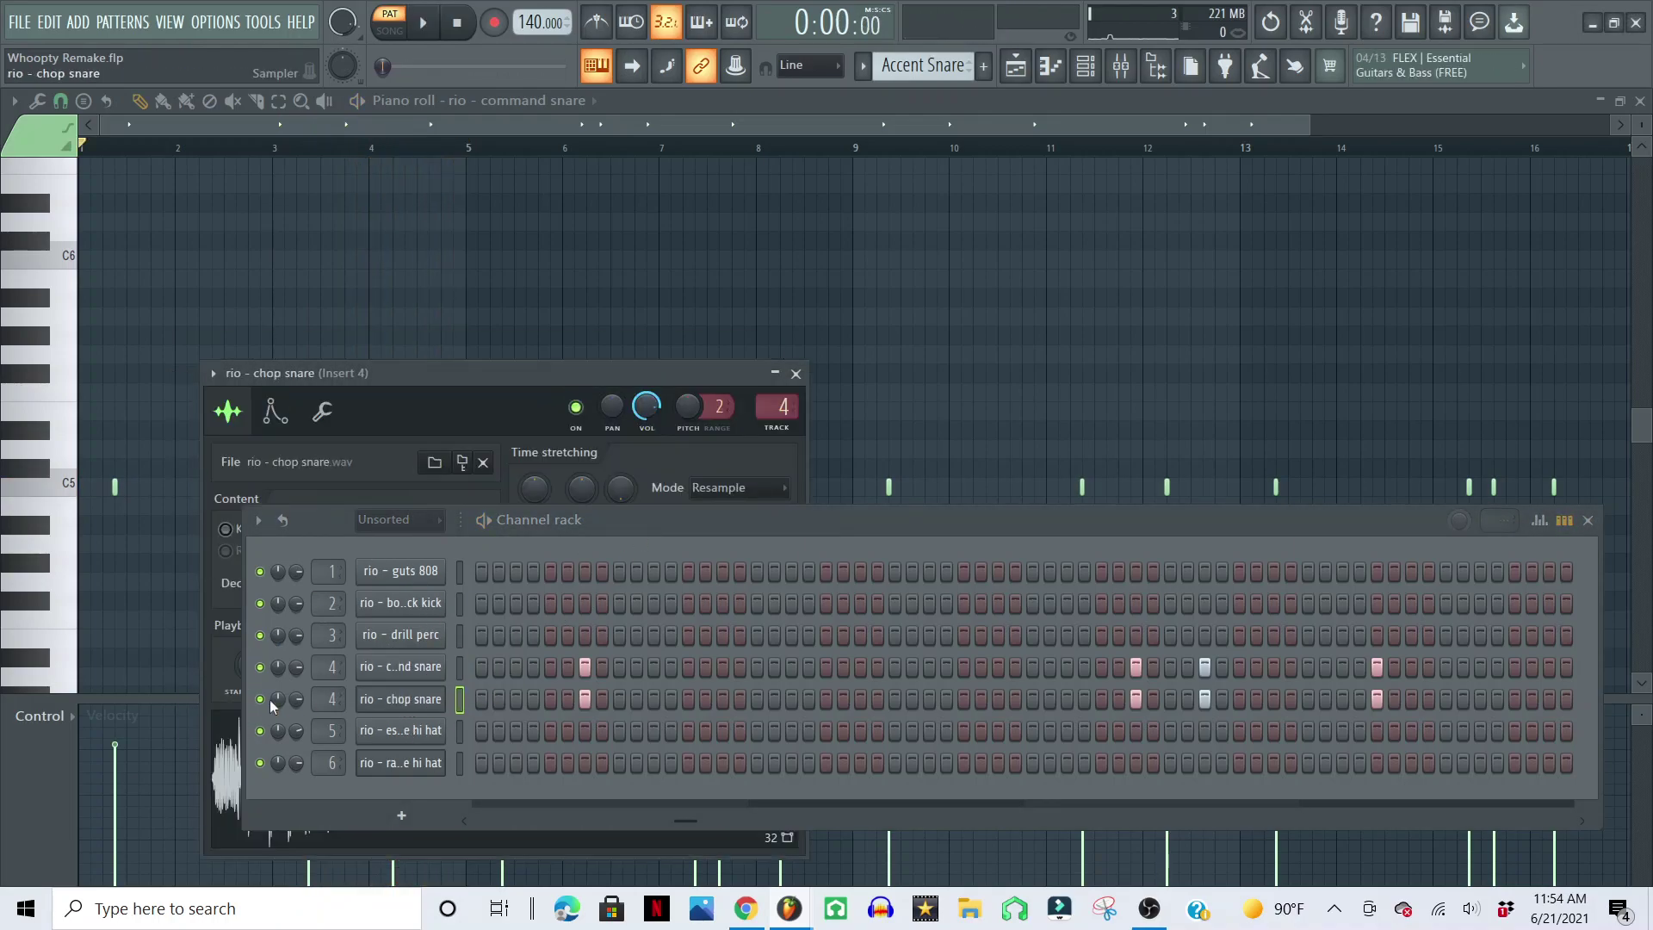
{"action": "left_click", "coordinate": [795, 373]}
- Play the Accent Snare pattern from just before bar 5, with the channel rack hidden, and stop playback
{"action": "key", "text": "space"}
{"action": "left_click", "coordinate": [459, 147]}
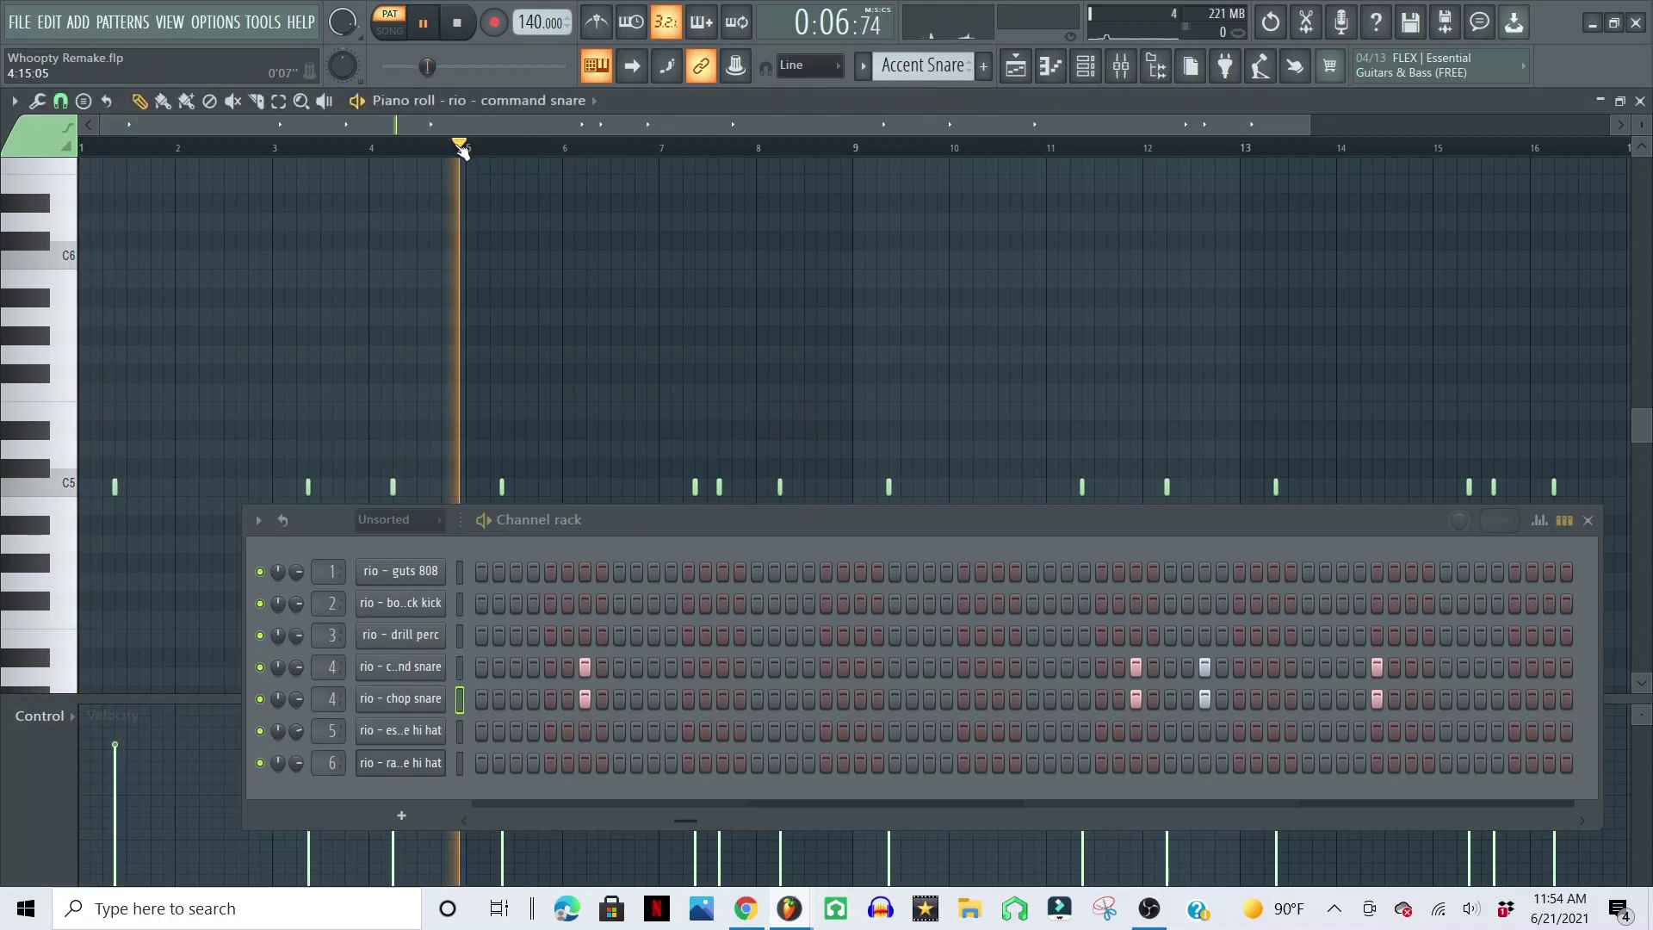
{"action": "left_click", "coordinate": [1591, 521]}
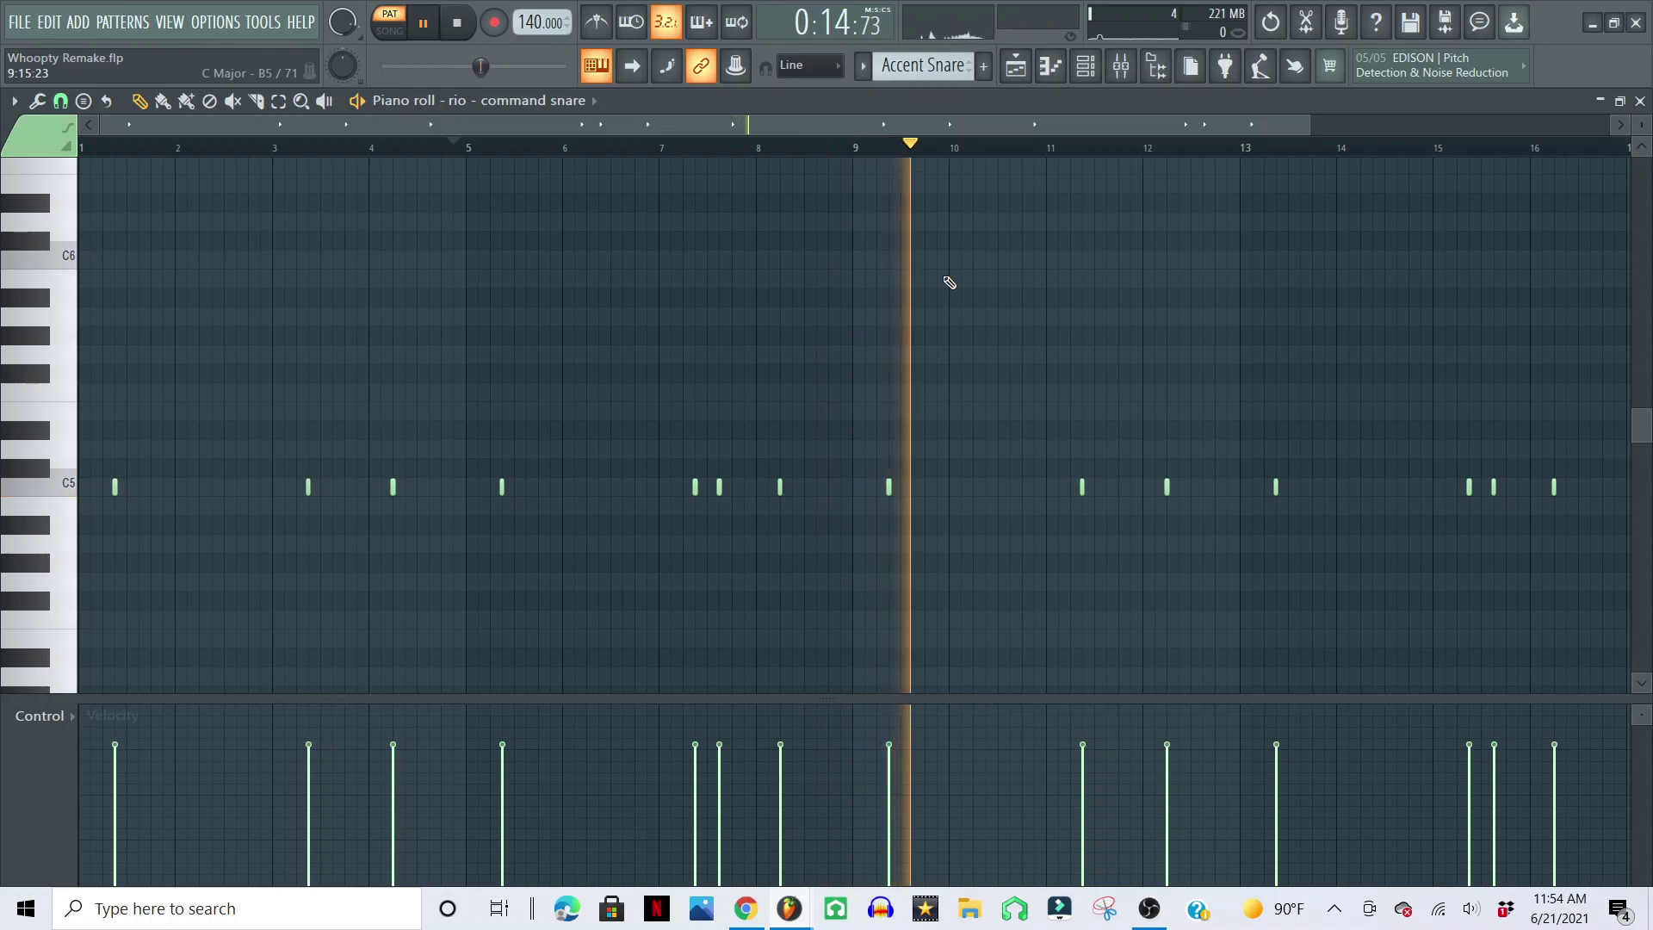
{"action": "key", "text": "space"}
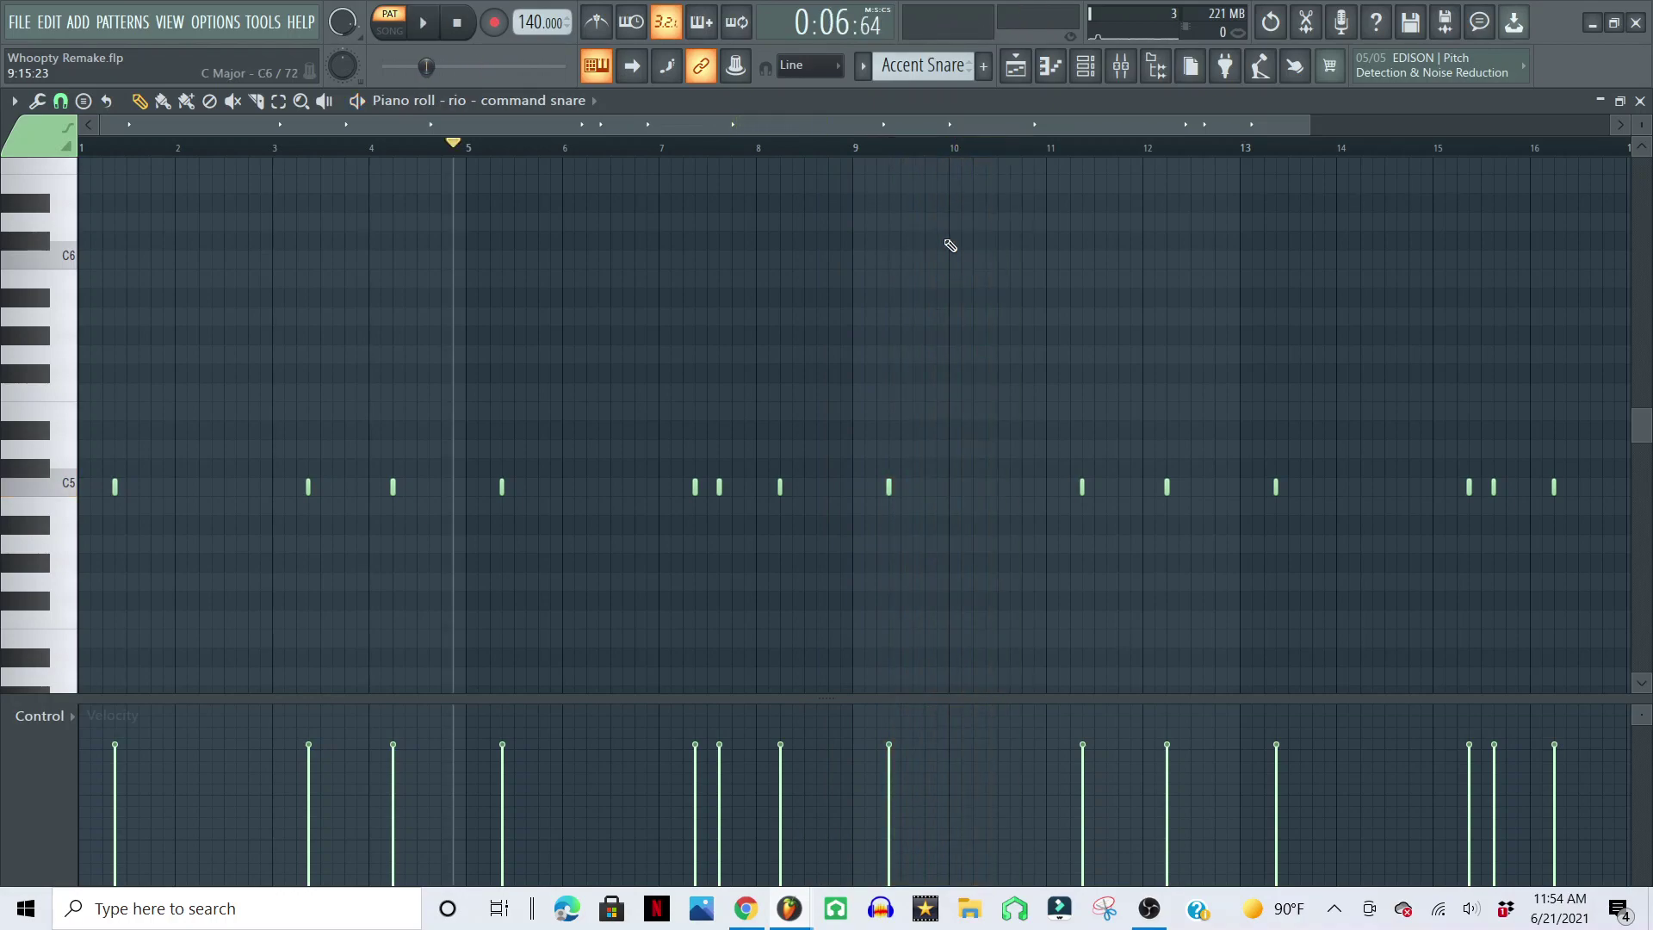
- Switch to the 808 pattern and examine its guts 808 notes, including the short high ones
{"action": "left_click", "coordinate": [930, 66]}
{"action": "left_click", "coordinate": [960, 128]}
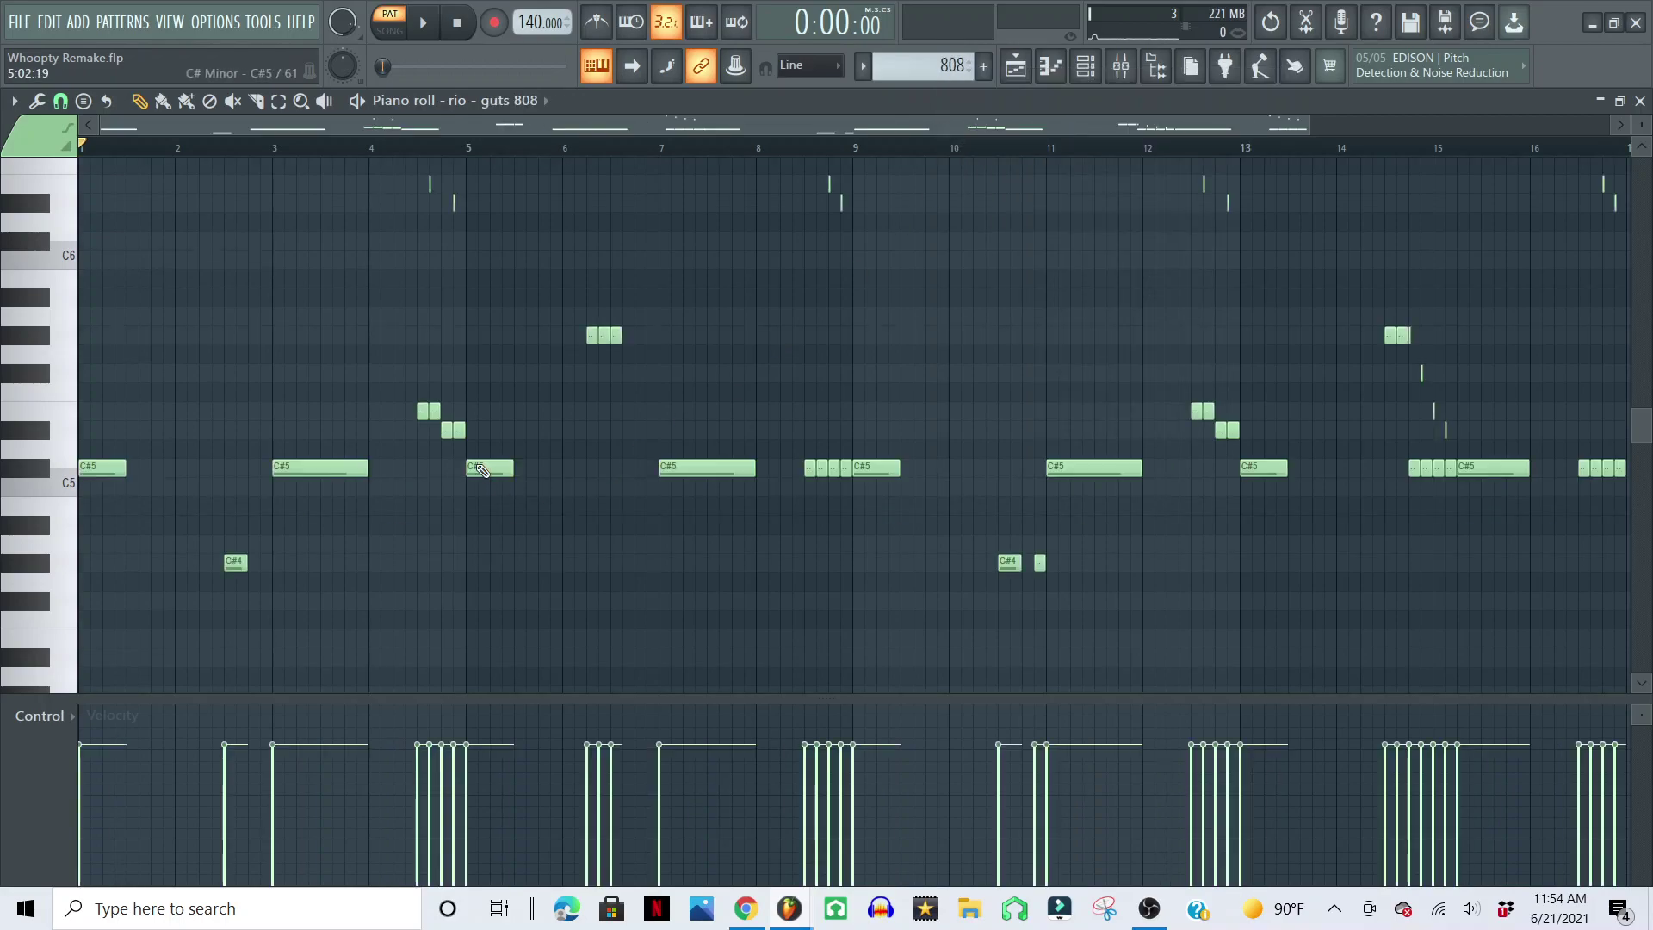
{"action": "scroll", "coordinate": [616, 515], "scroll_direction": "up", "scroll_amount": 3}
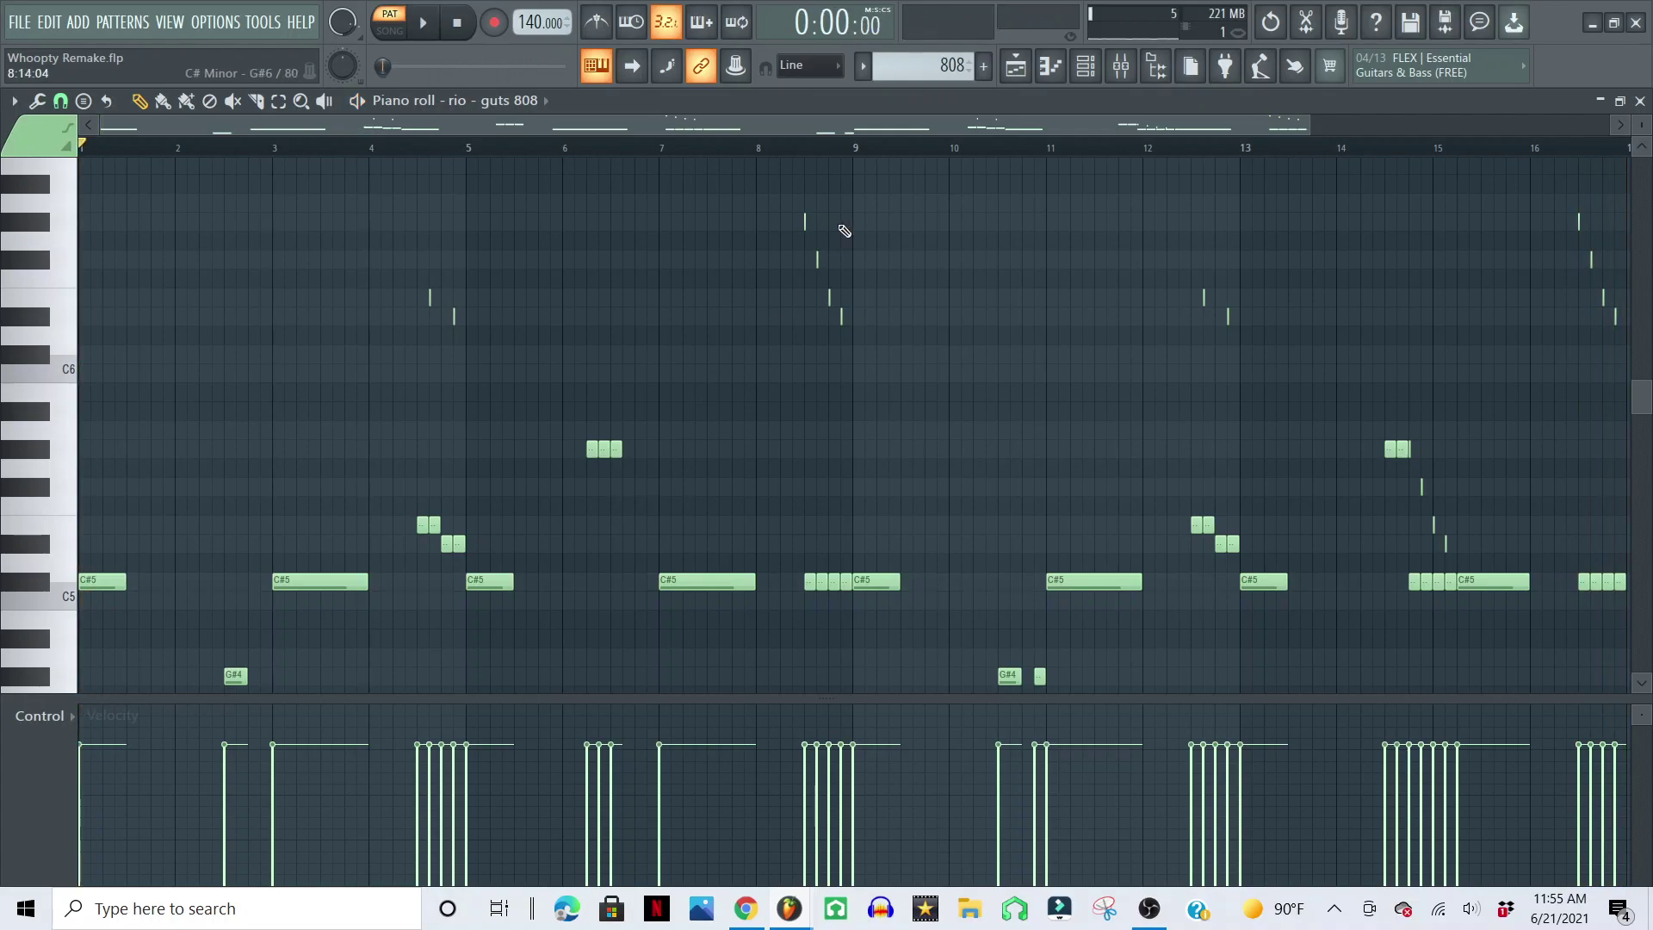
- Open the Hihat pattern's radiate hi hat notes and play them with the escape hi hat channel muted
{"action": "left_click", "coordinate": [961, 74]}
{"action": "left_click", "coordinate": [999, 163]}
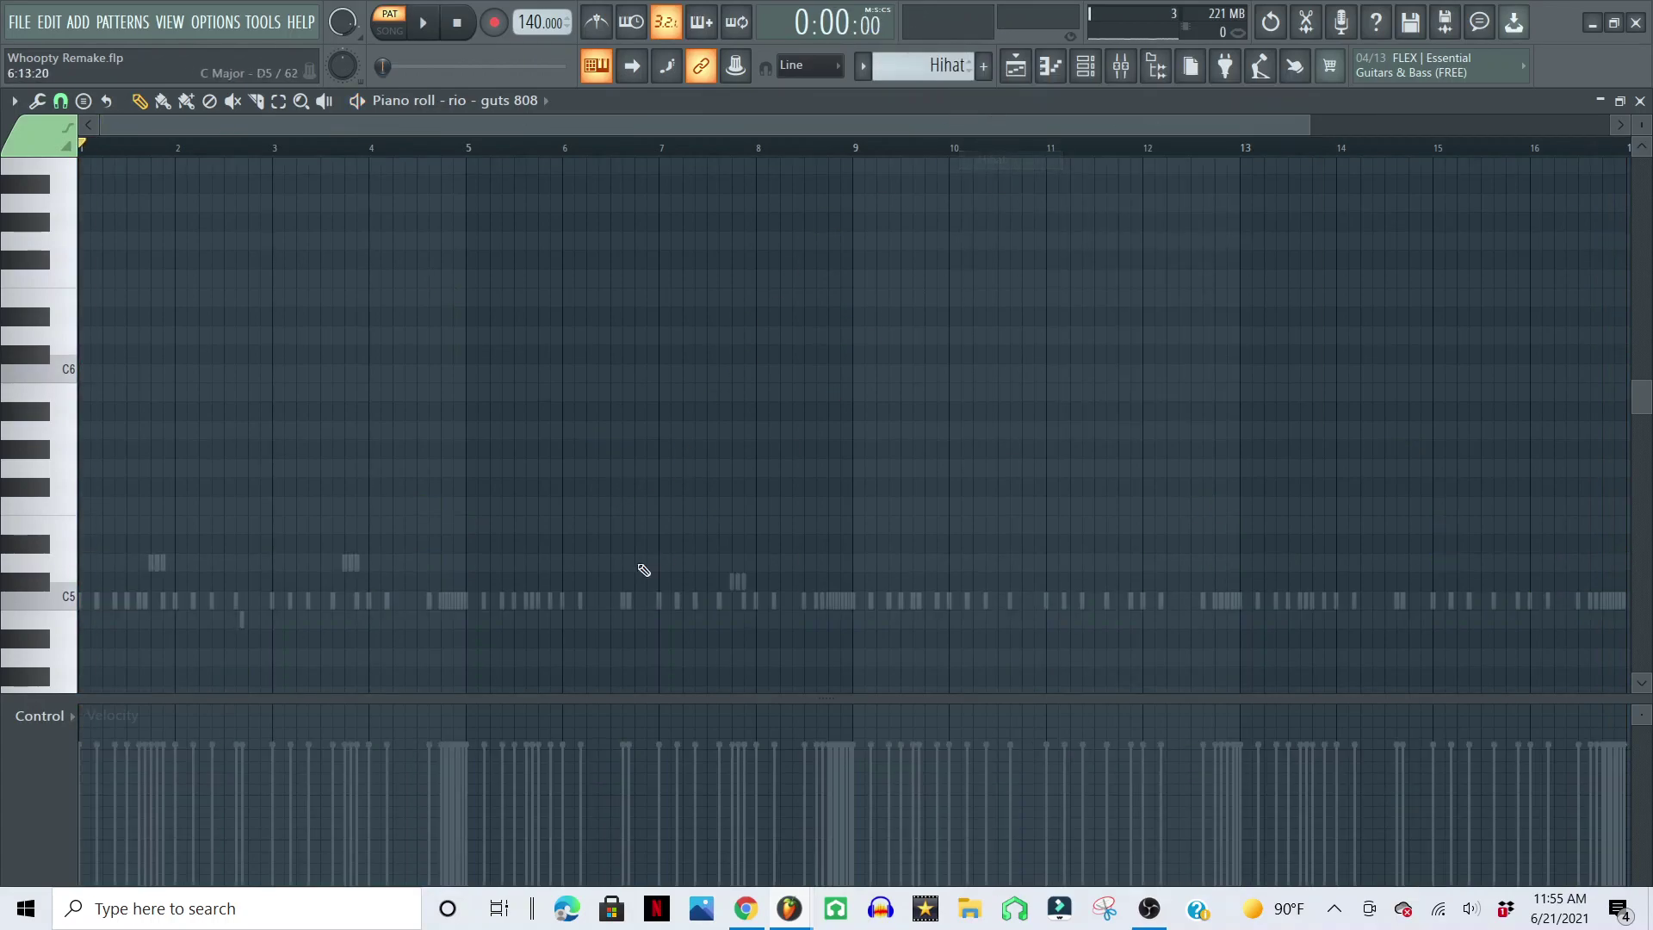
{"action": "double_click", "coordinate": [446, 604]}
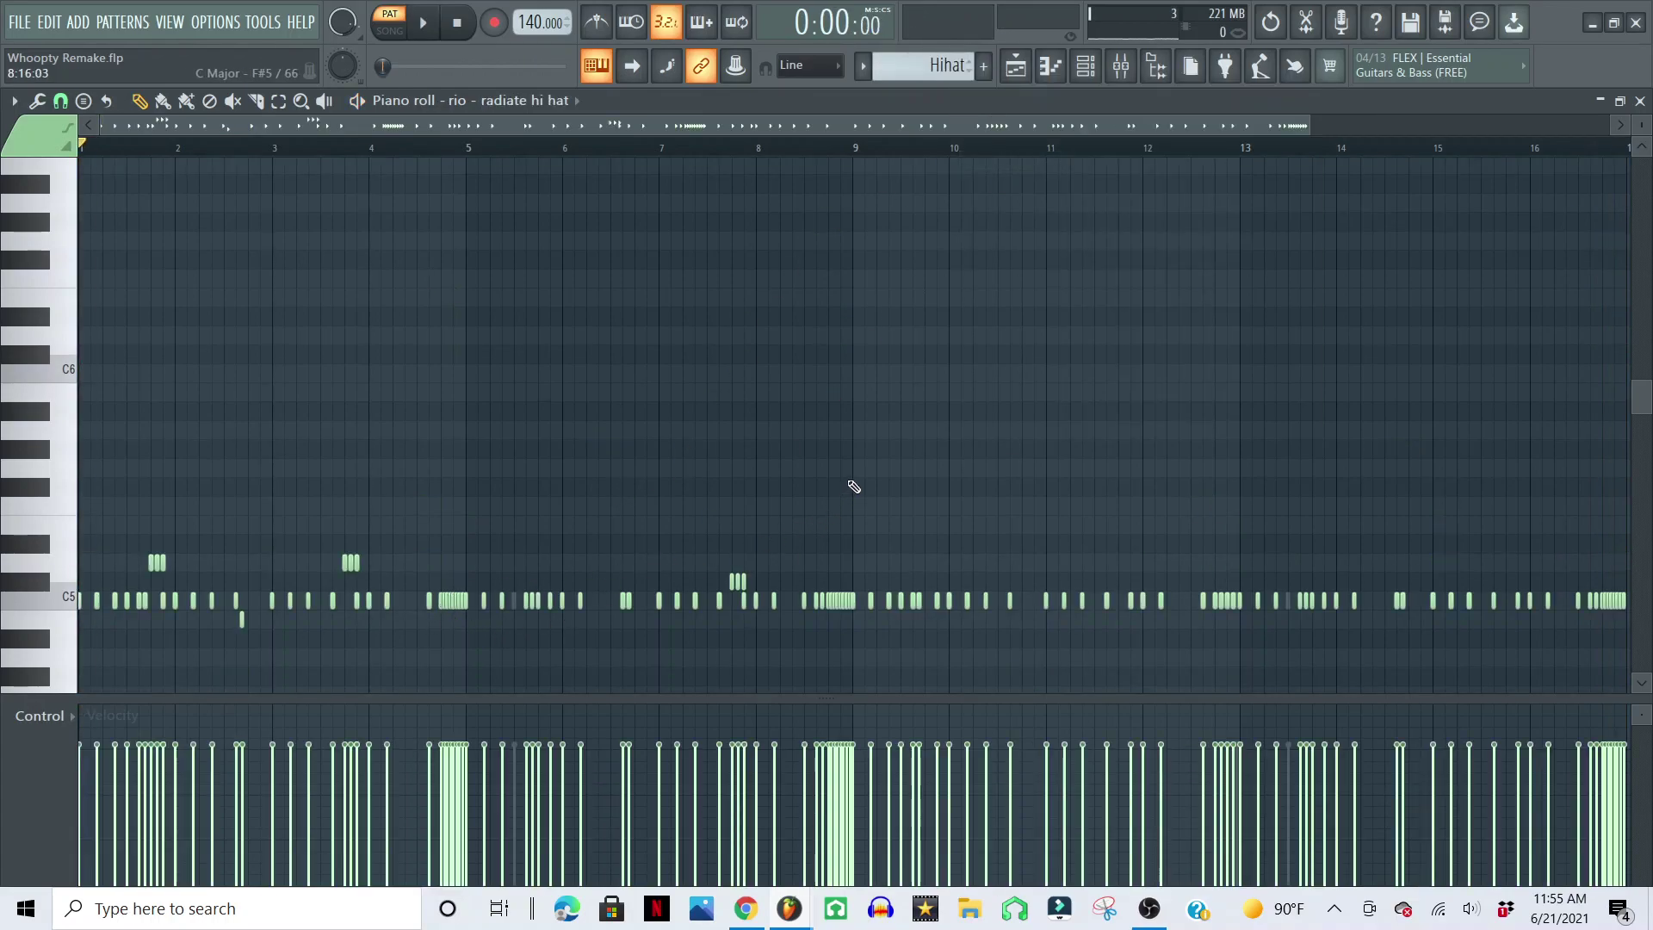
{"action": "key", "text": "space"}
{"action": "left_click", "coordinate": [1092, 70]}
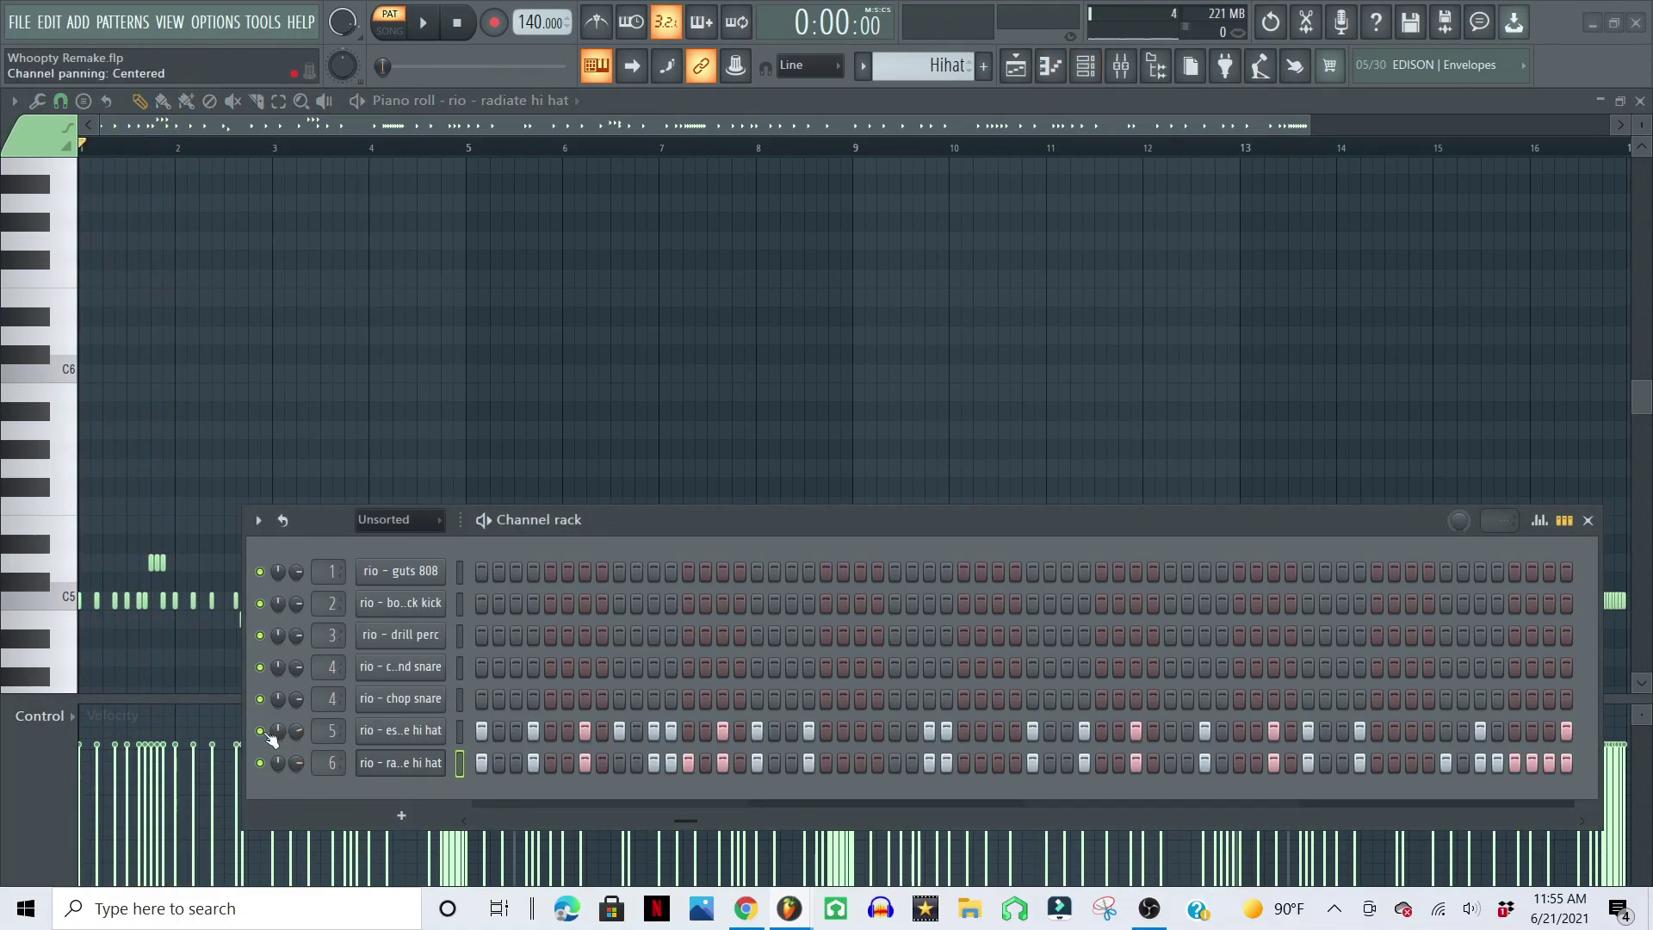
{"action": "key", "text": "space"}
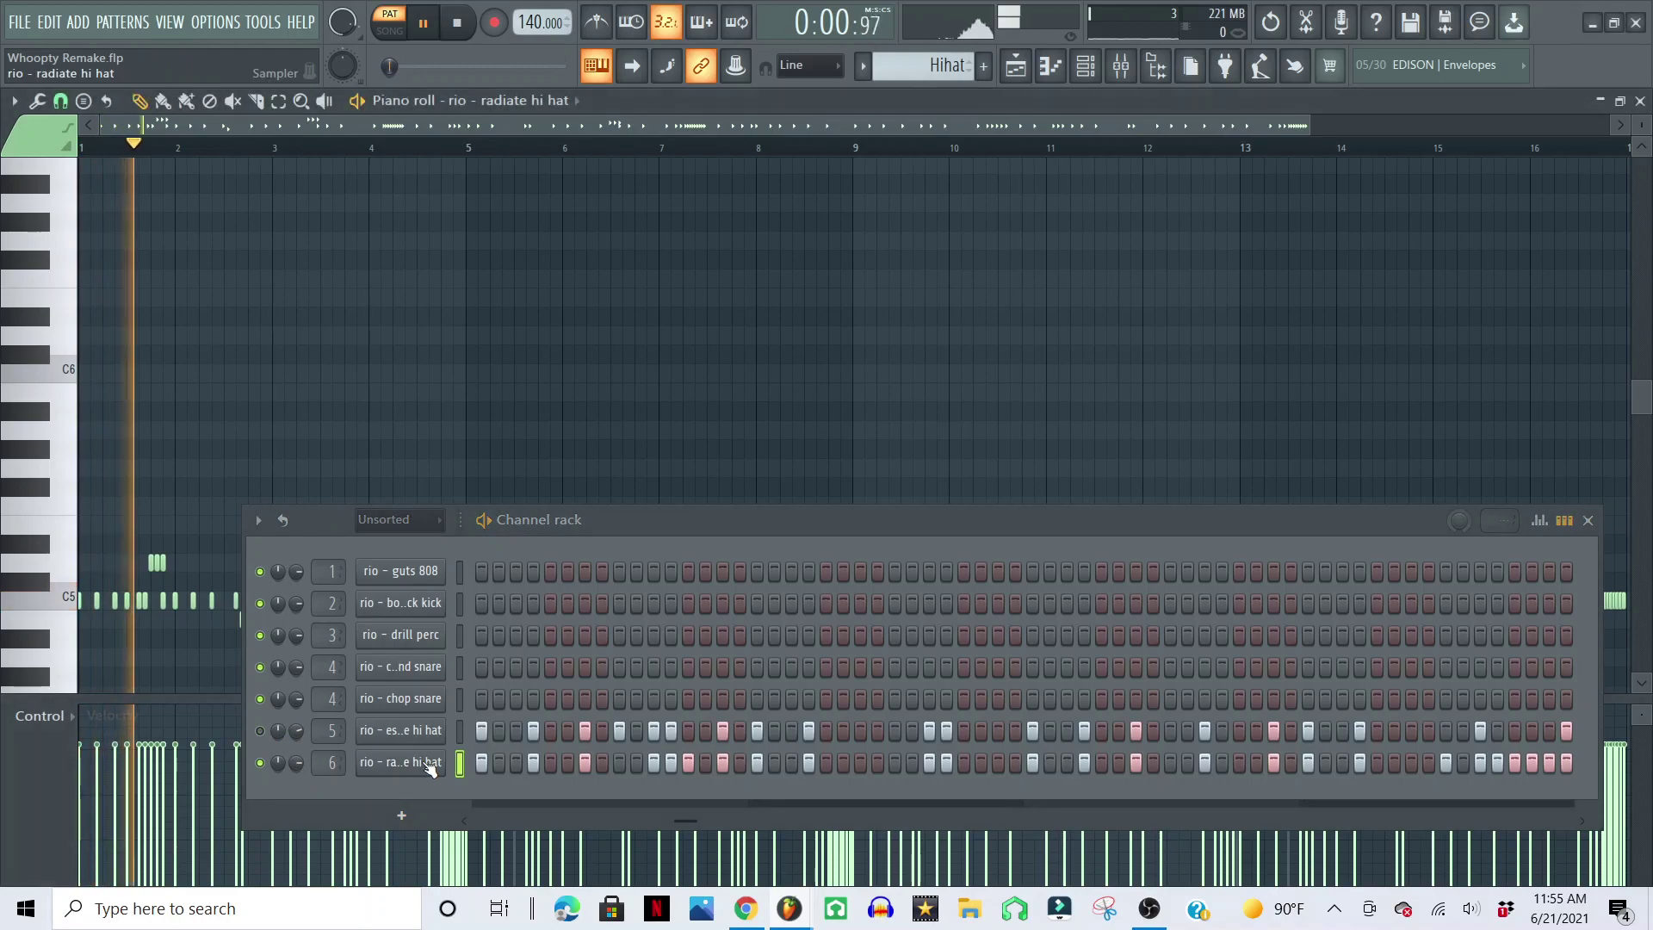
- View the radiate hi hat channel's sample settings, then play and examine its notes with the channel rack hidden
{"action": "left_click", "coordinate": [400, 763]}
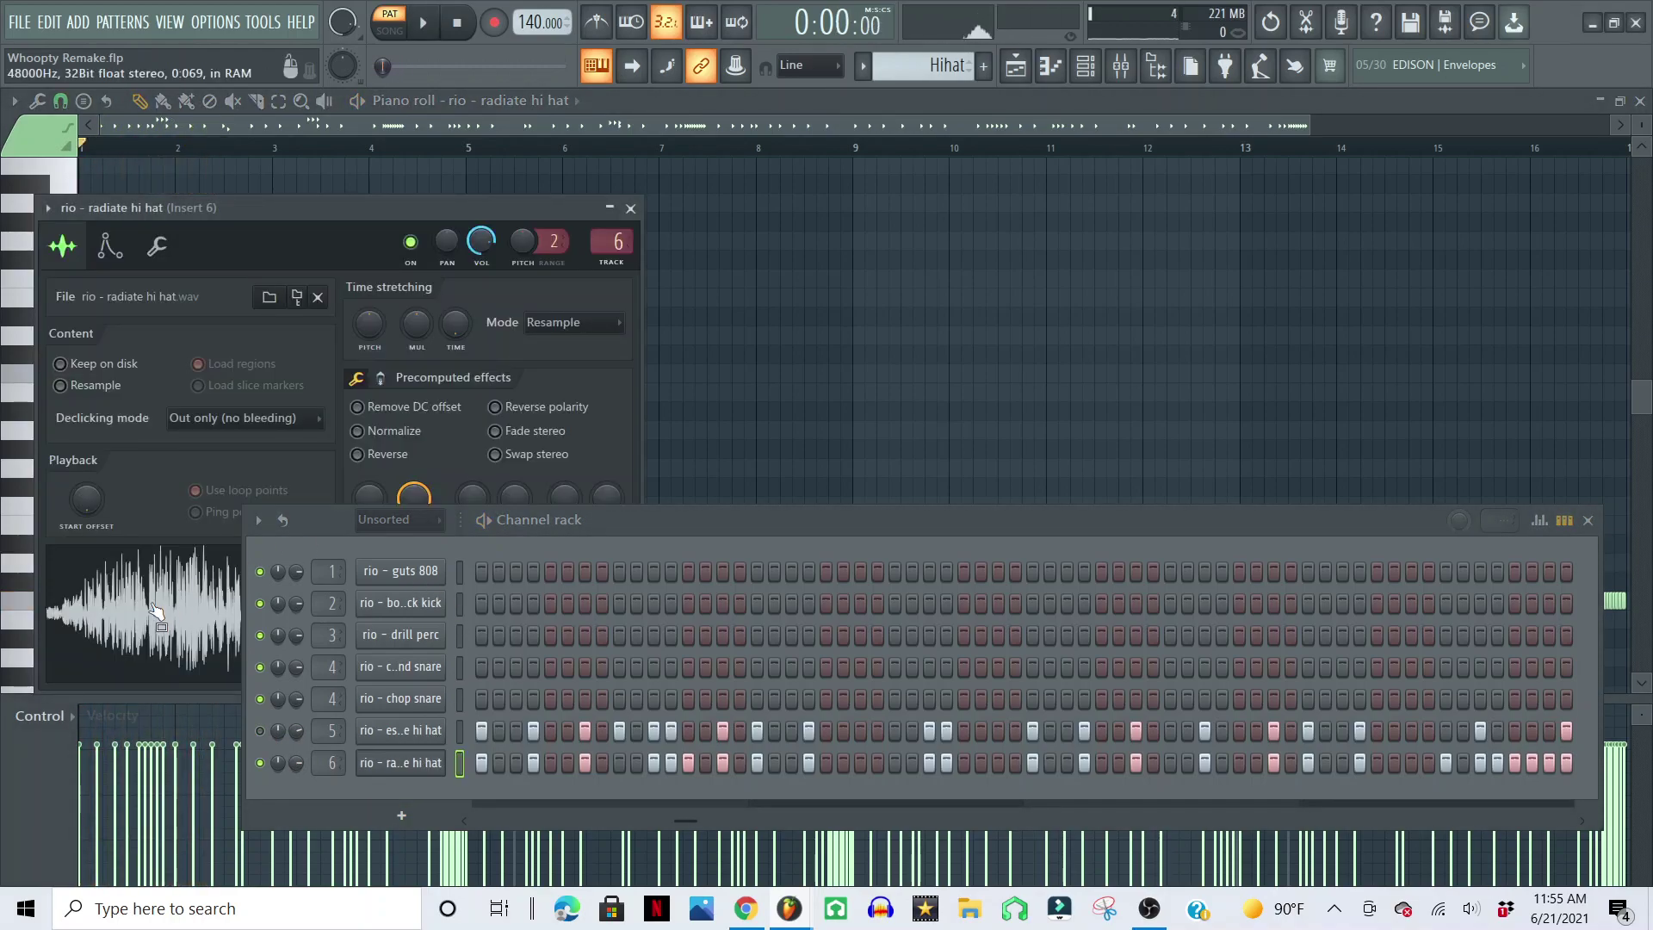
{"action": "left_click", "coordinate": [630, 208]}
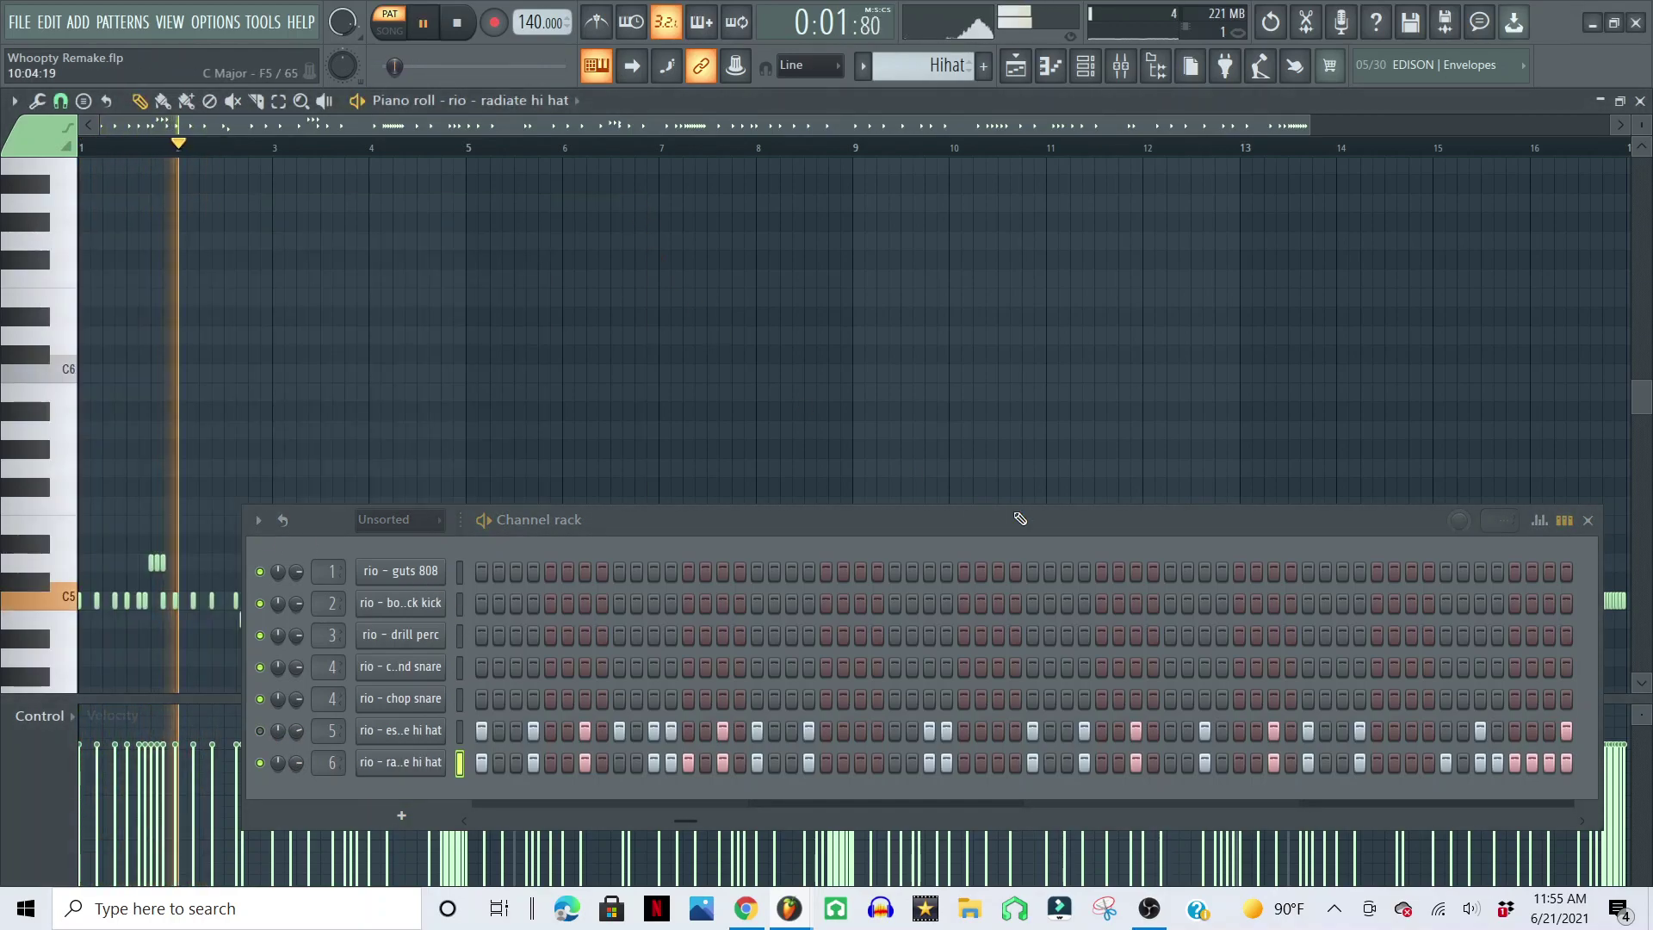
{"action": "left_click", "coordinate": [1589, 520]}
{"action": "scroll", "coordinate": [572, 479], "scroll_direction": "down", "scroll_amount": 4}
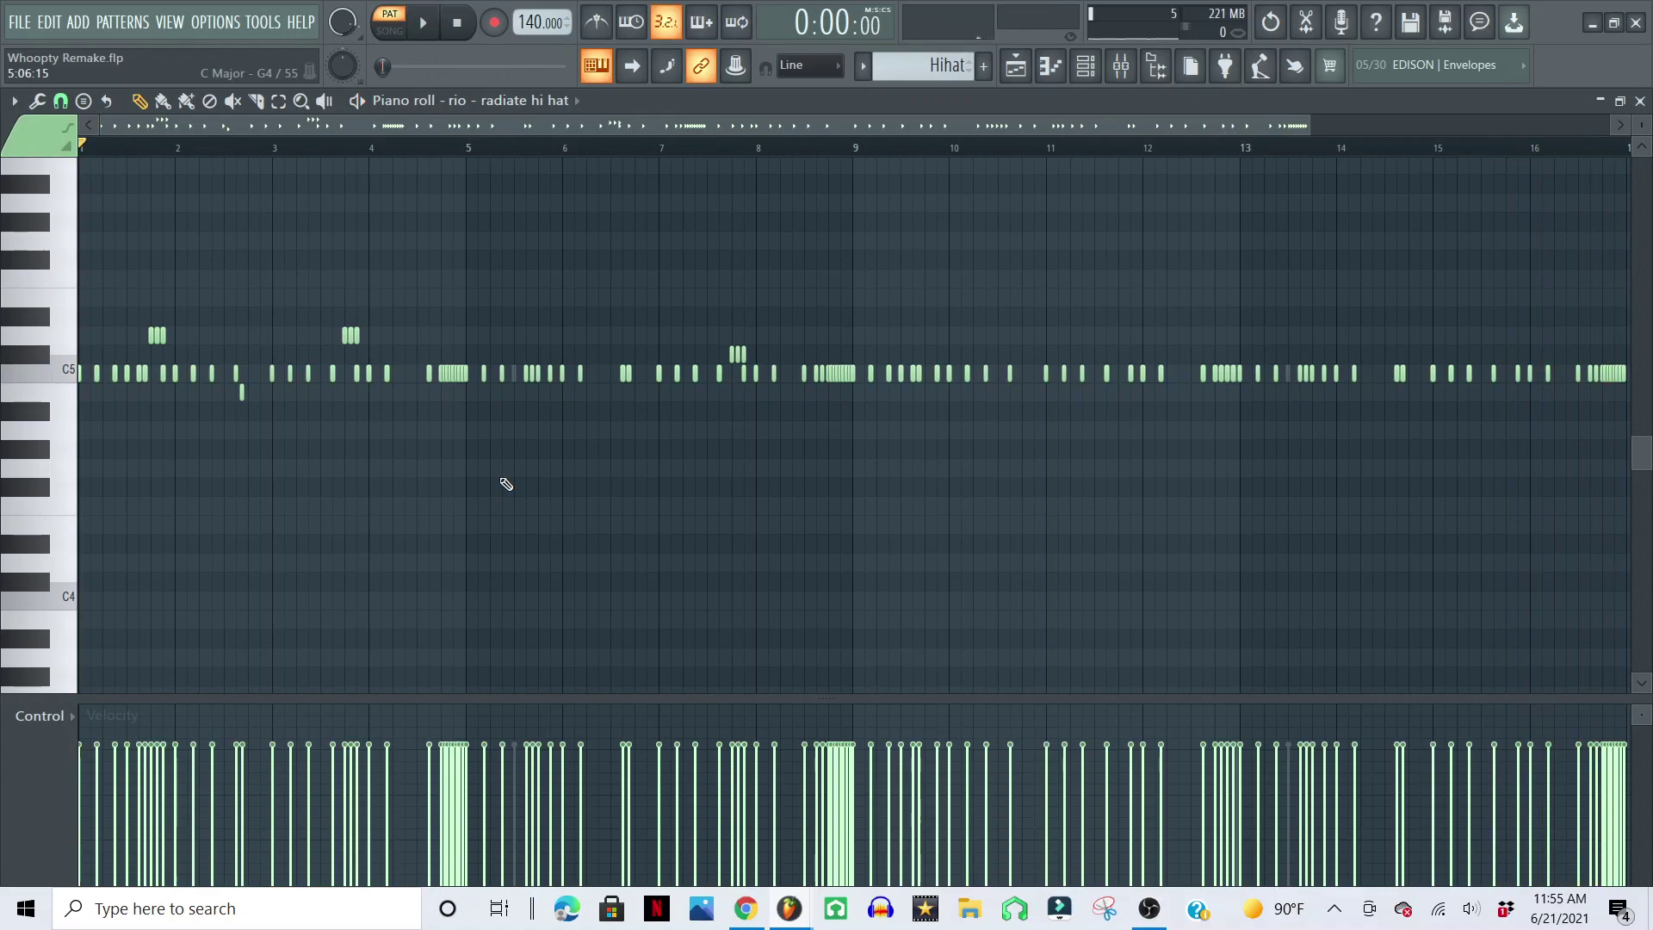
- Unmute the escape hi hat, mute the radiate hi hat and view the escape hi hat's sample settings
{"action": "left_click", "coordinate": [1095, 78]}
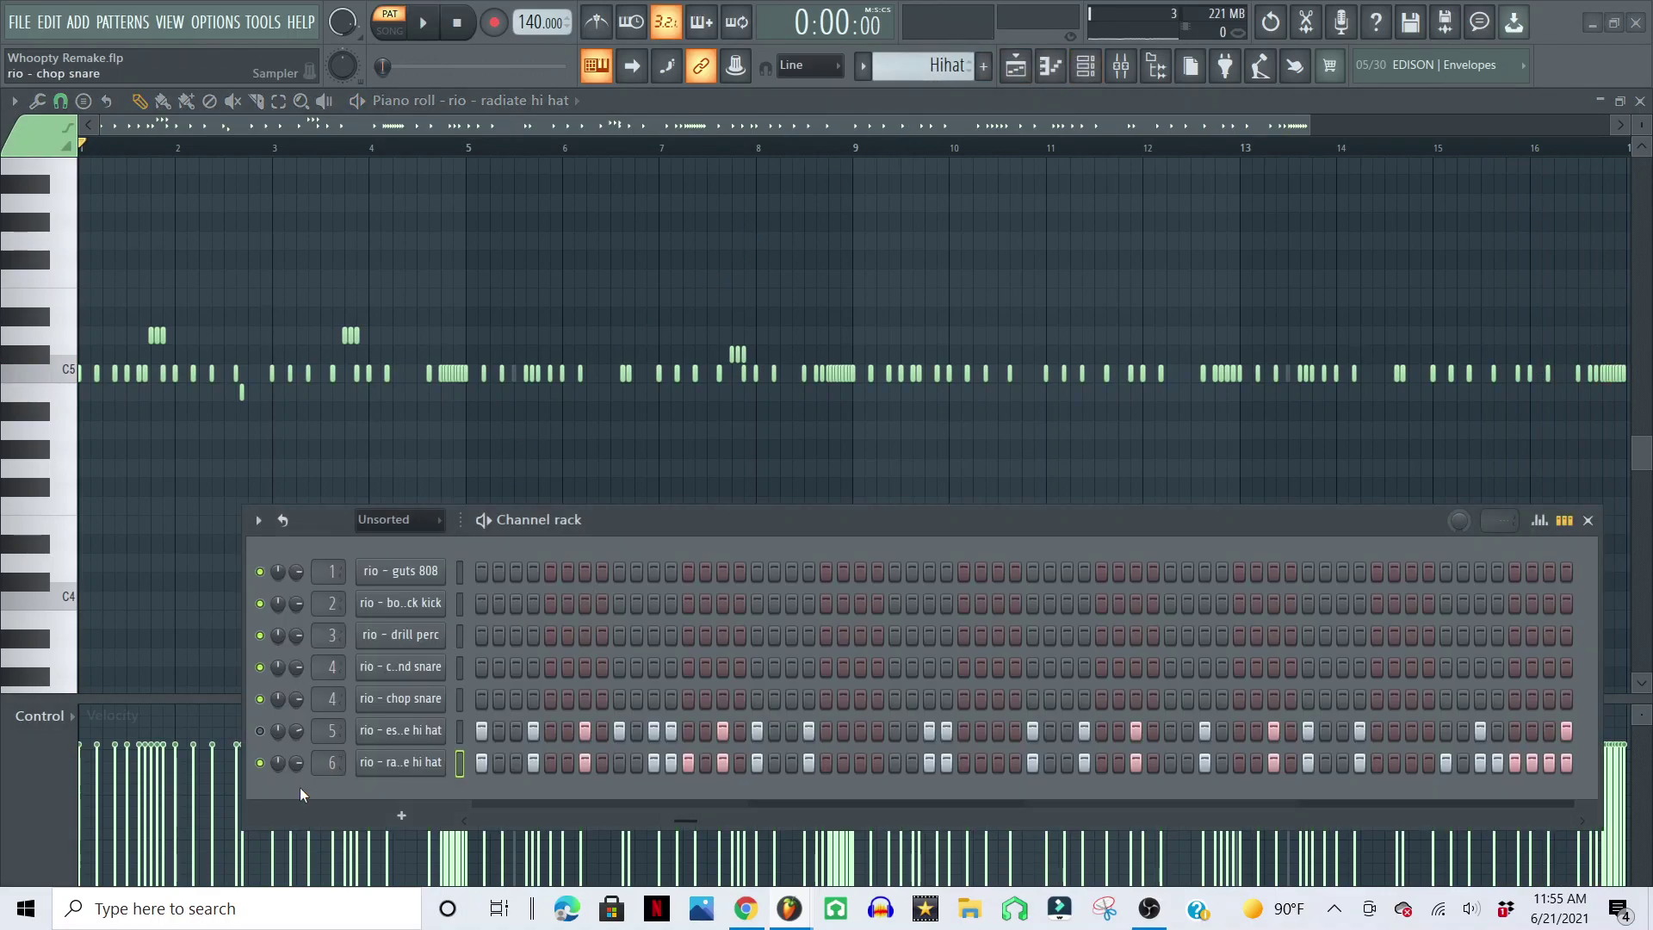
{"action": "left_click", "coordinate": [399, 736]}
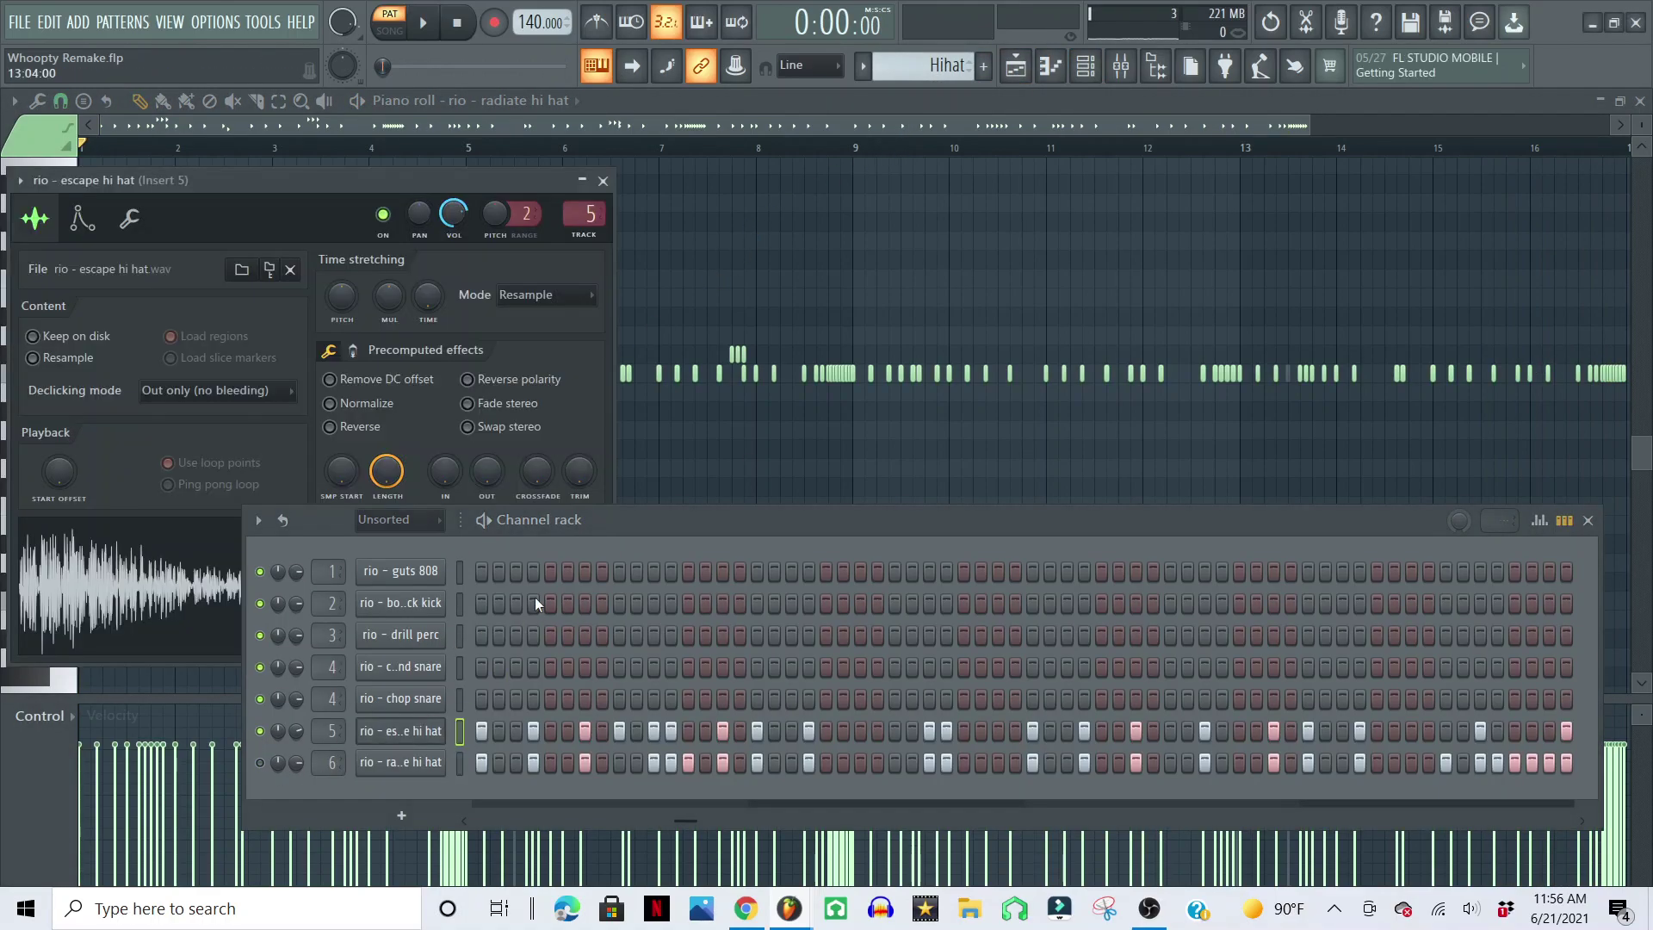
{"action": "left_click", "coordinate": [600, 178]}
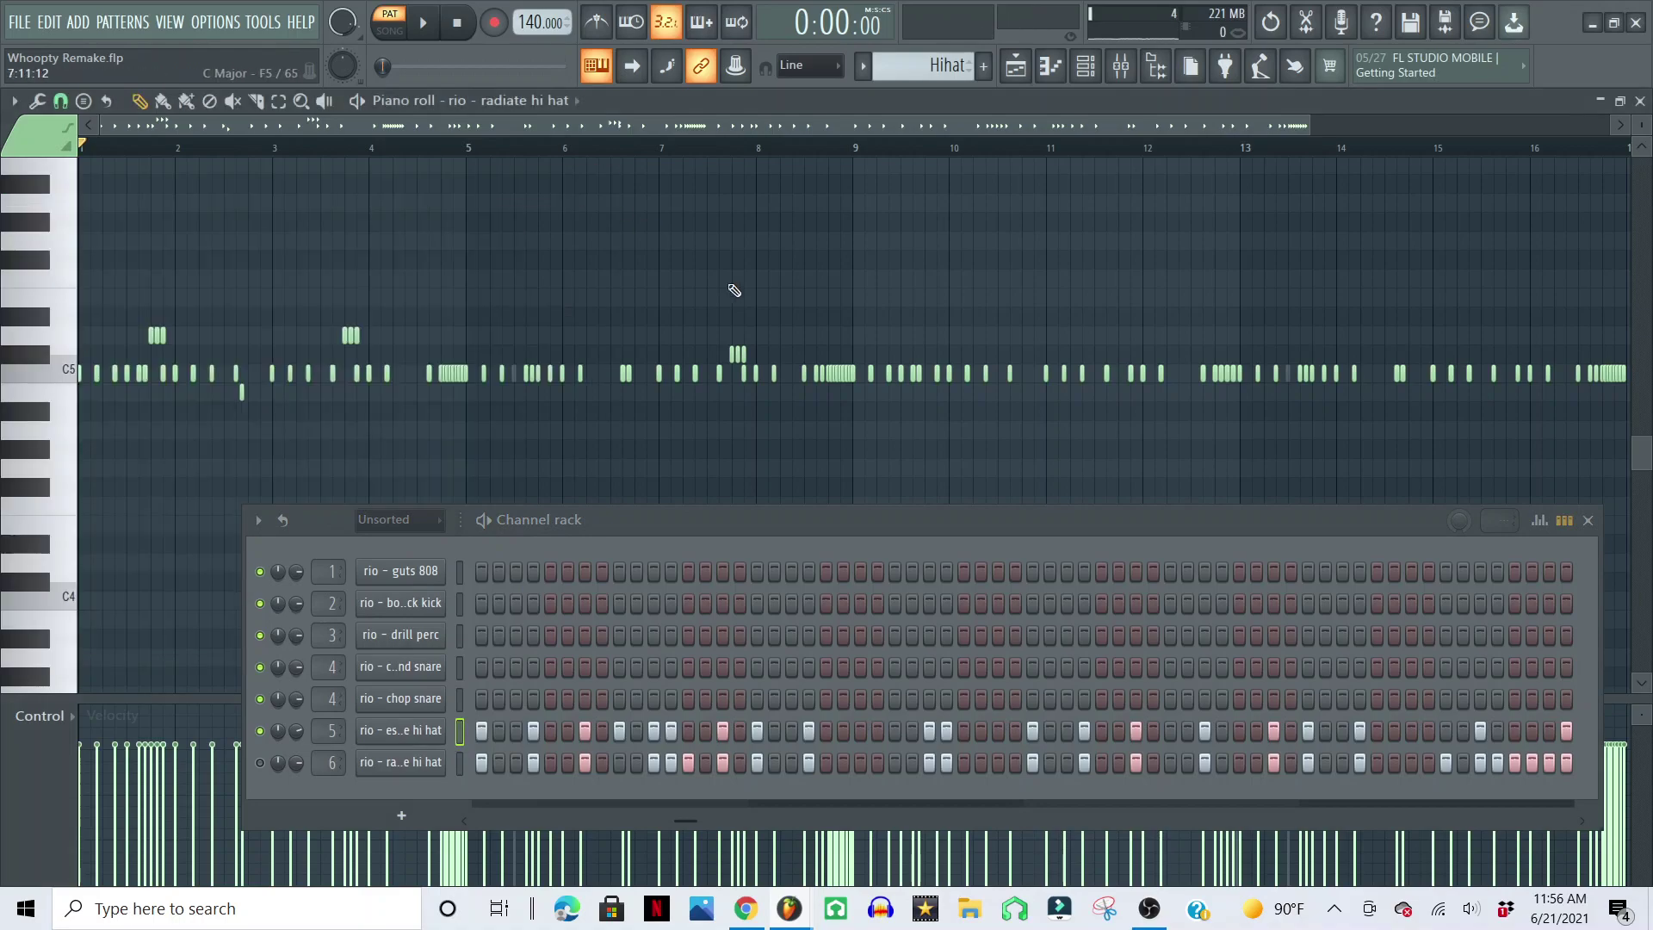
- Play the escape hi hat notes in the piano roll with the channel rack hidden, then stop playback
{"action": "key", "text": "space"}
{"action": "key", "text": "F6"}
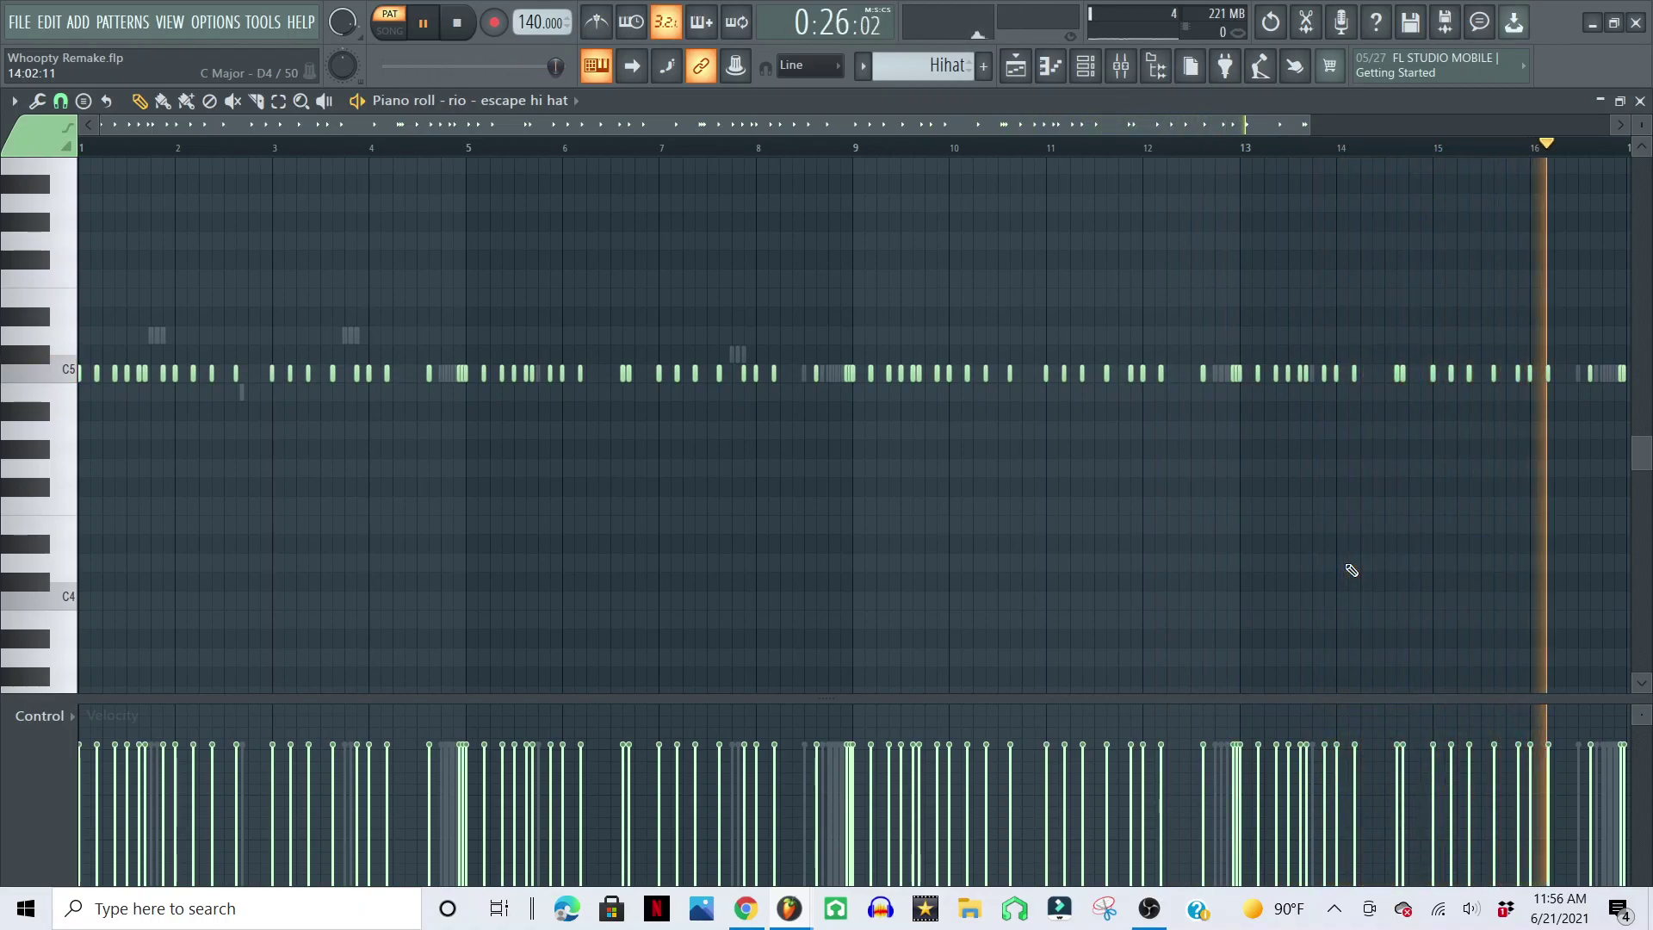
{"action": "key", "text": "ctrl+s"}
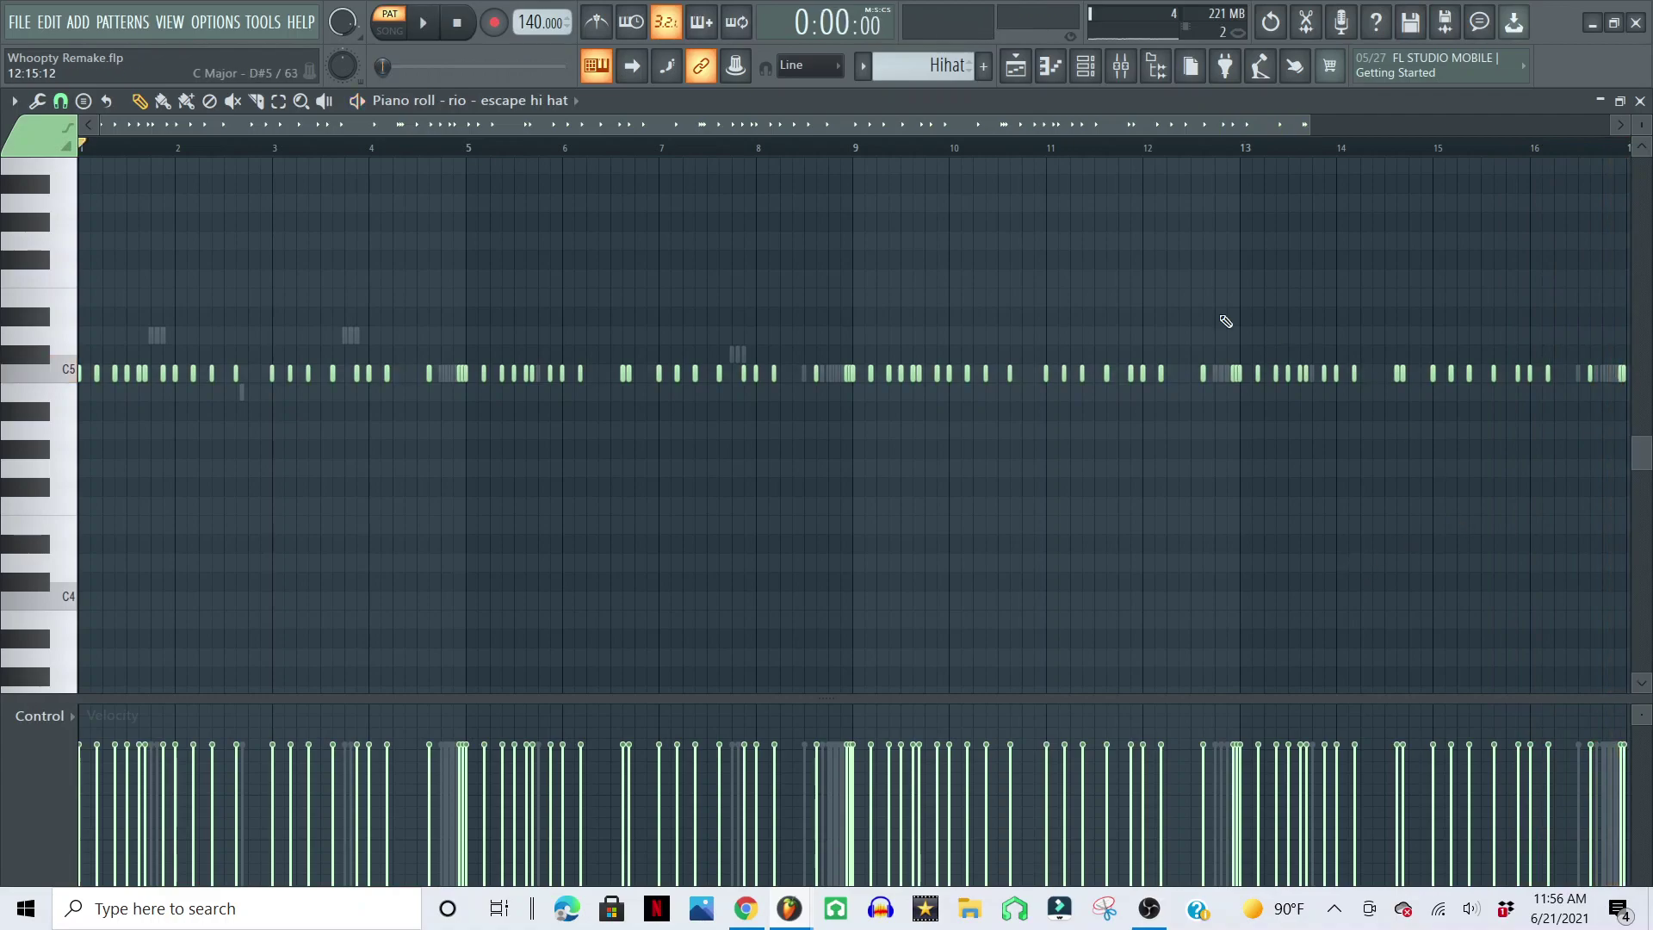
- Return to the playlist arrangement and unmute the radiate hi hat channel, then hide the channel rack
{"action": "left_click", "coordinate": [1017, 71]}
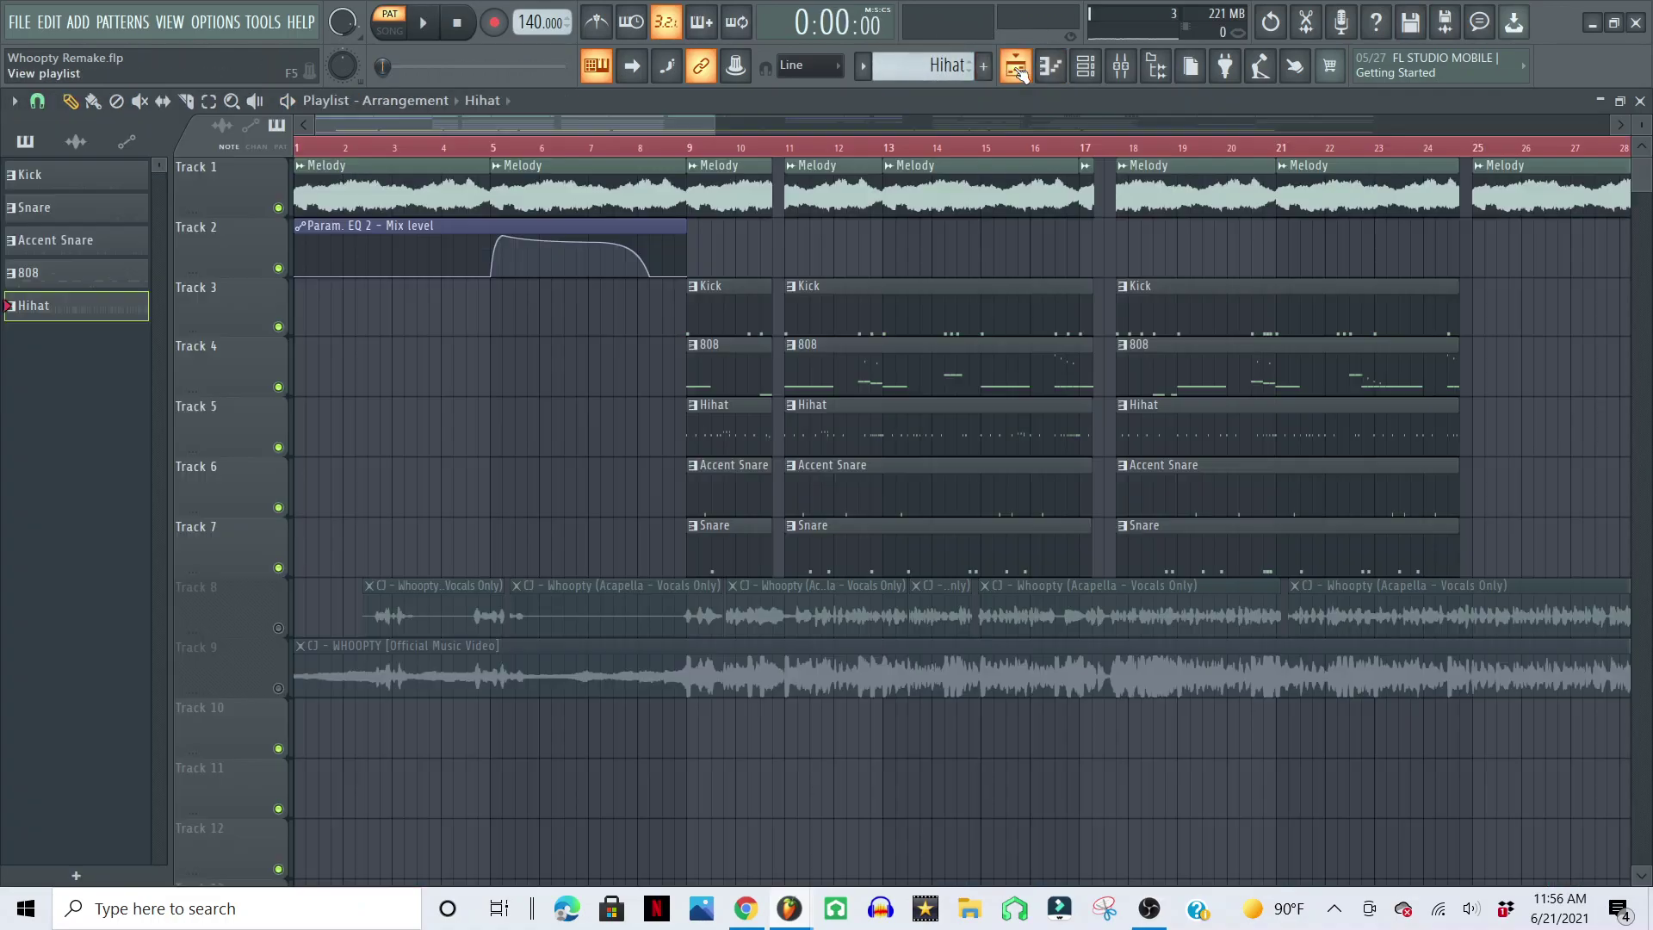
{"action": "left_click", "coordinate": [1084, 75]}
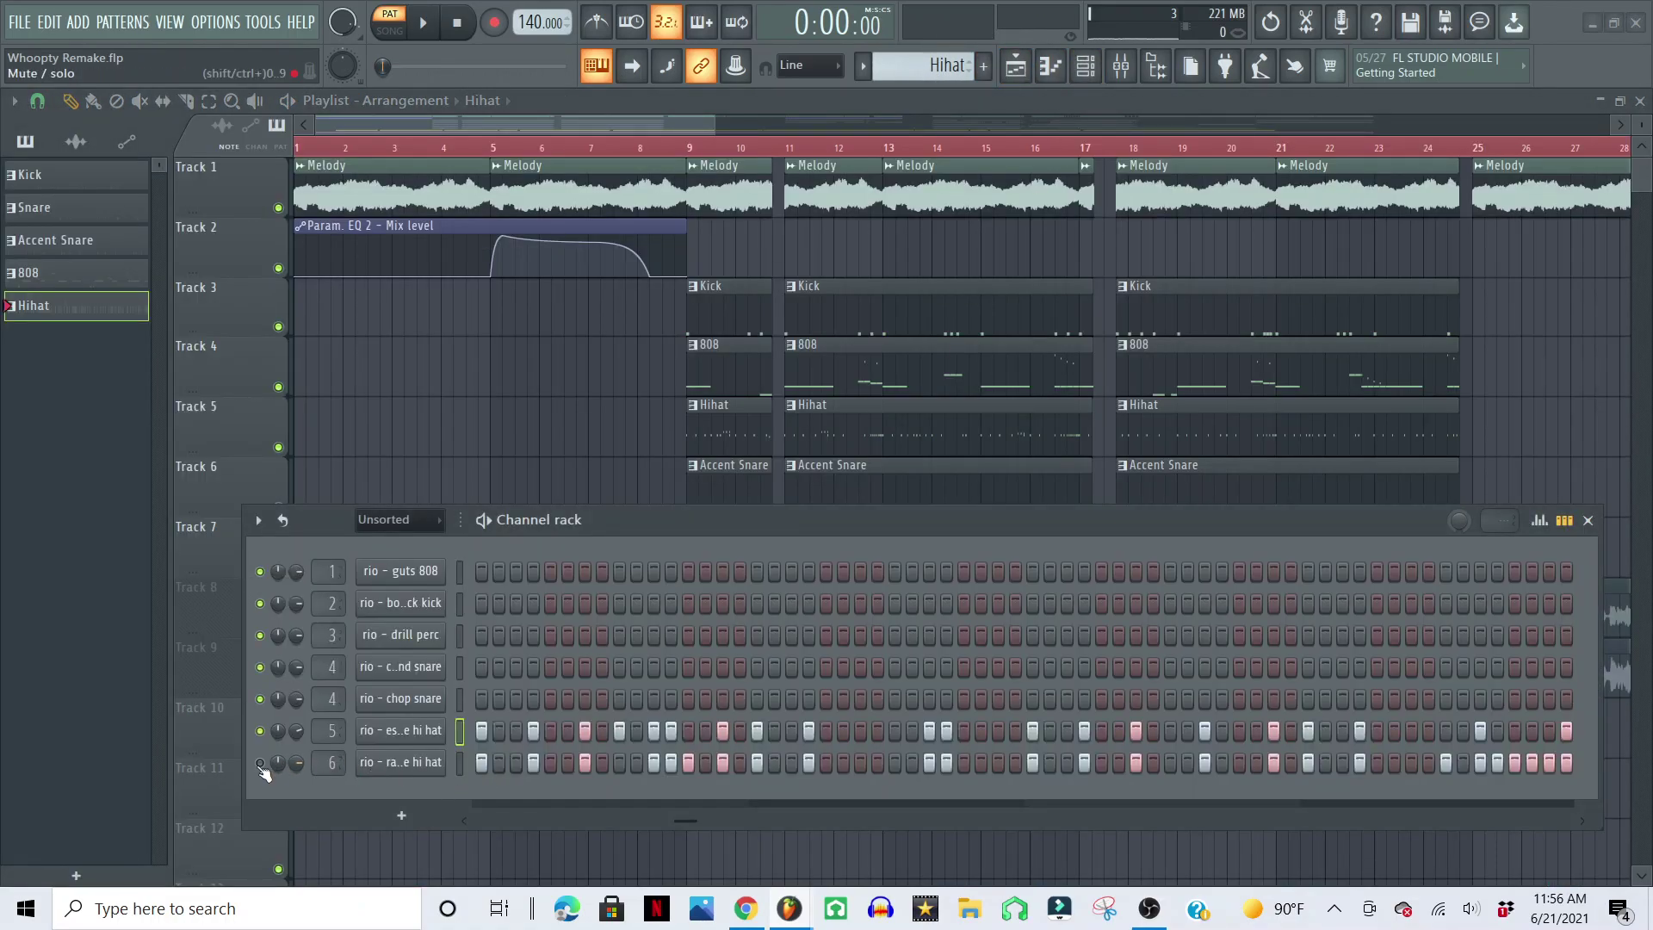
{"action": "left_click", "coordinate": [1588, 521]}
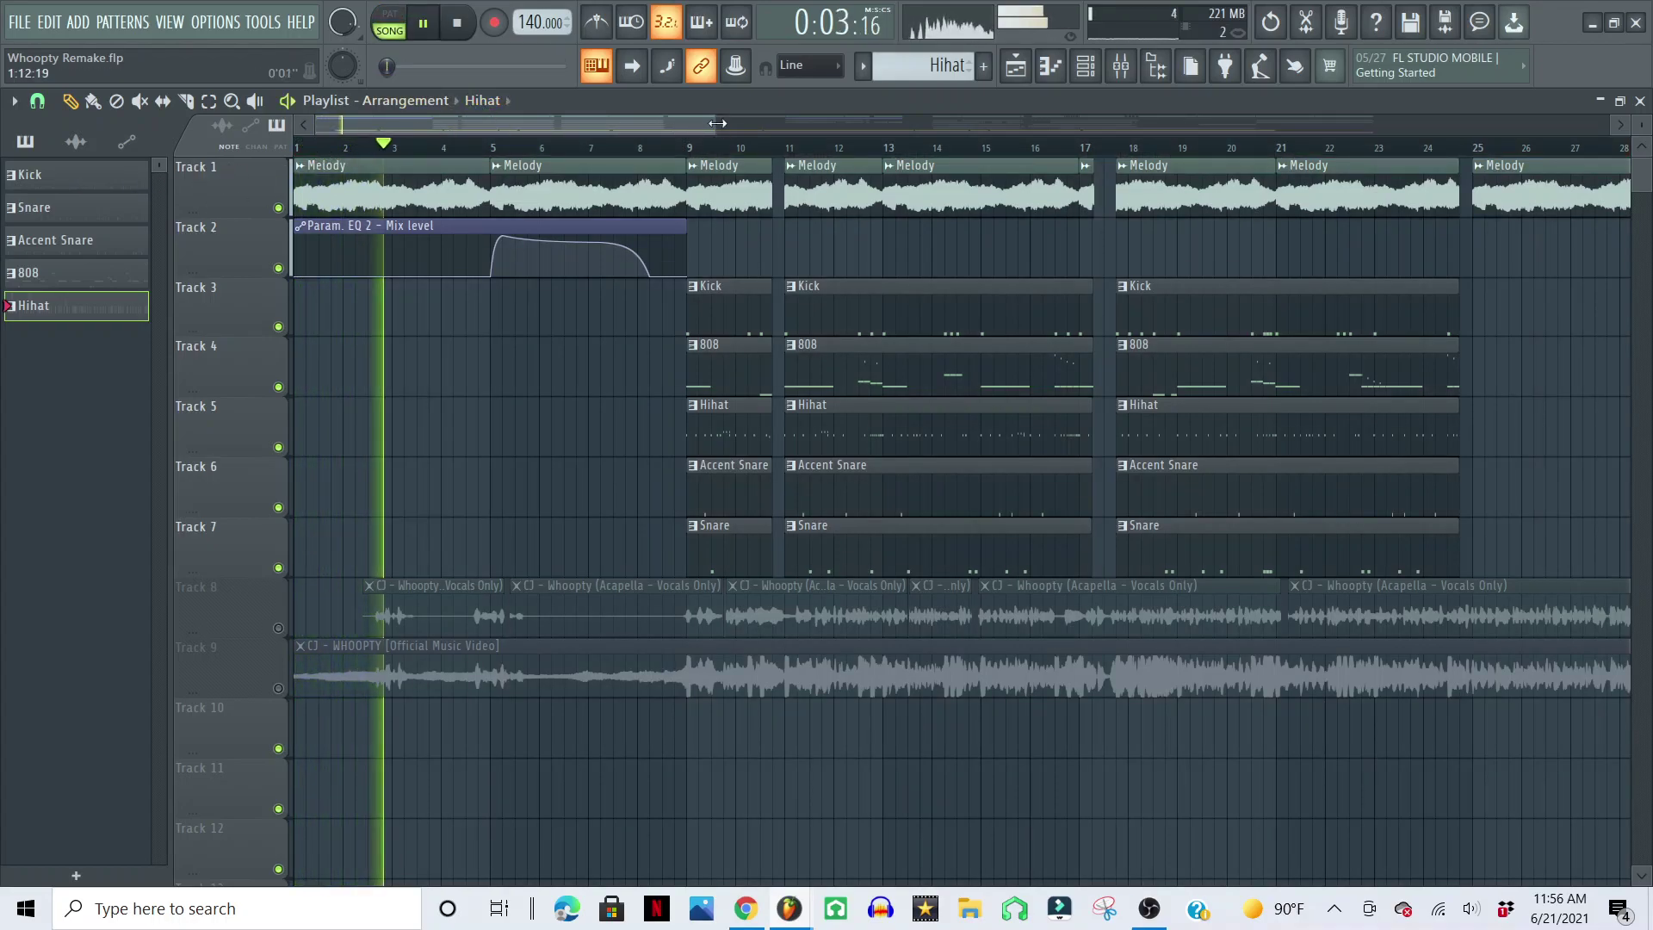
- Turn on auto-scrolling so the zoomed-in playlist follows the song during playback
{"action": "left_click_drag", "start_coordinate": [719, 129], "coordinate": [429, 134]}
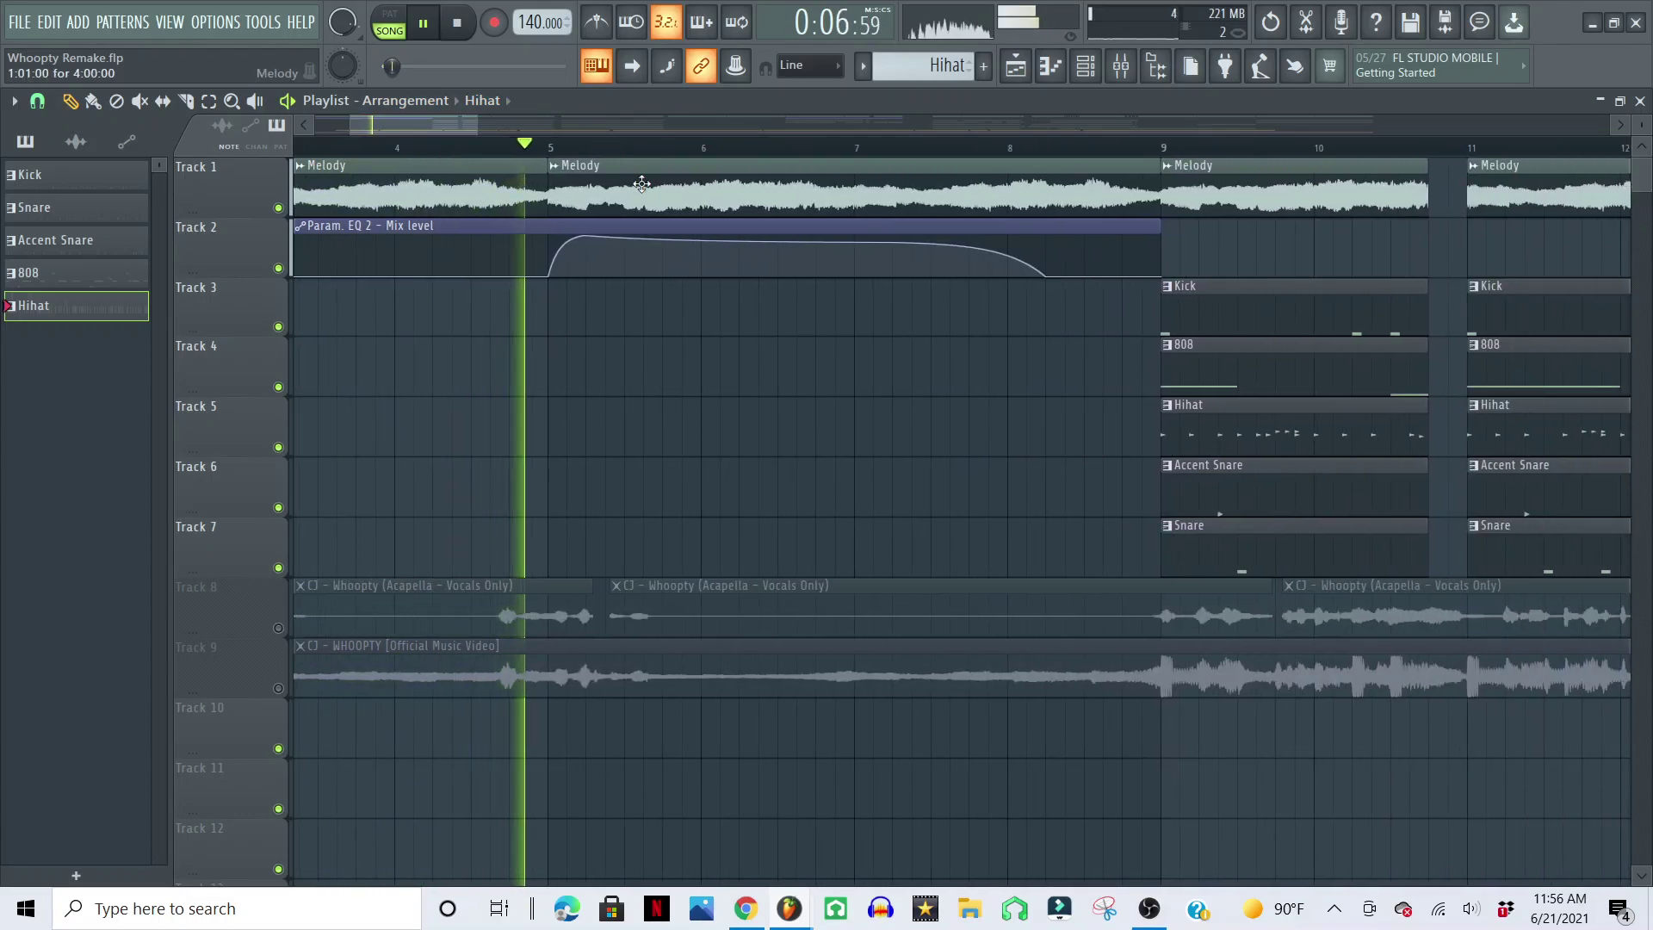
{"action": "left_click", "coordinate": [634, 76]}
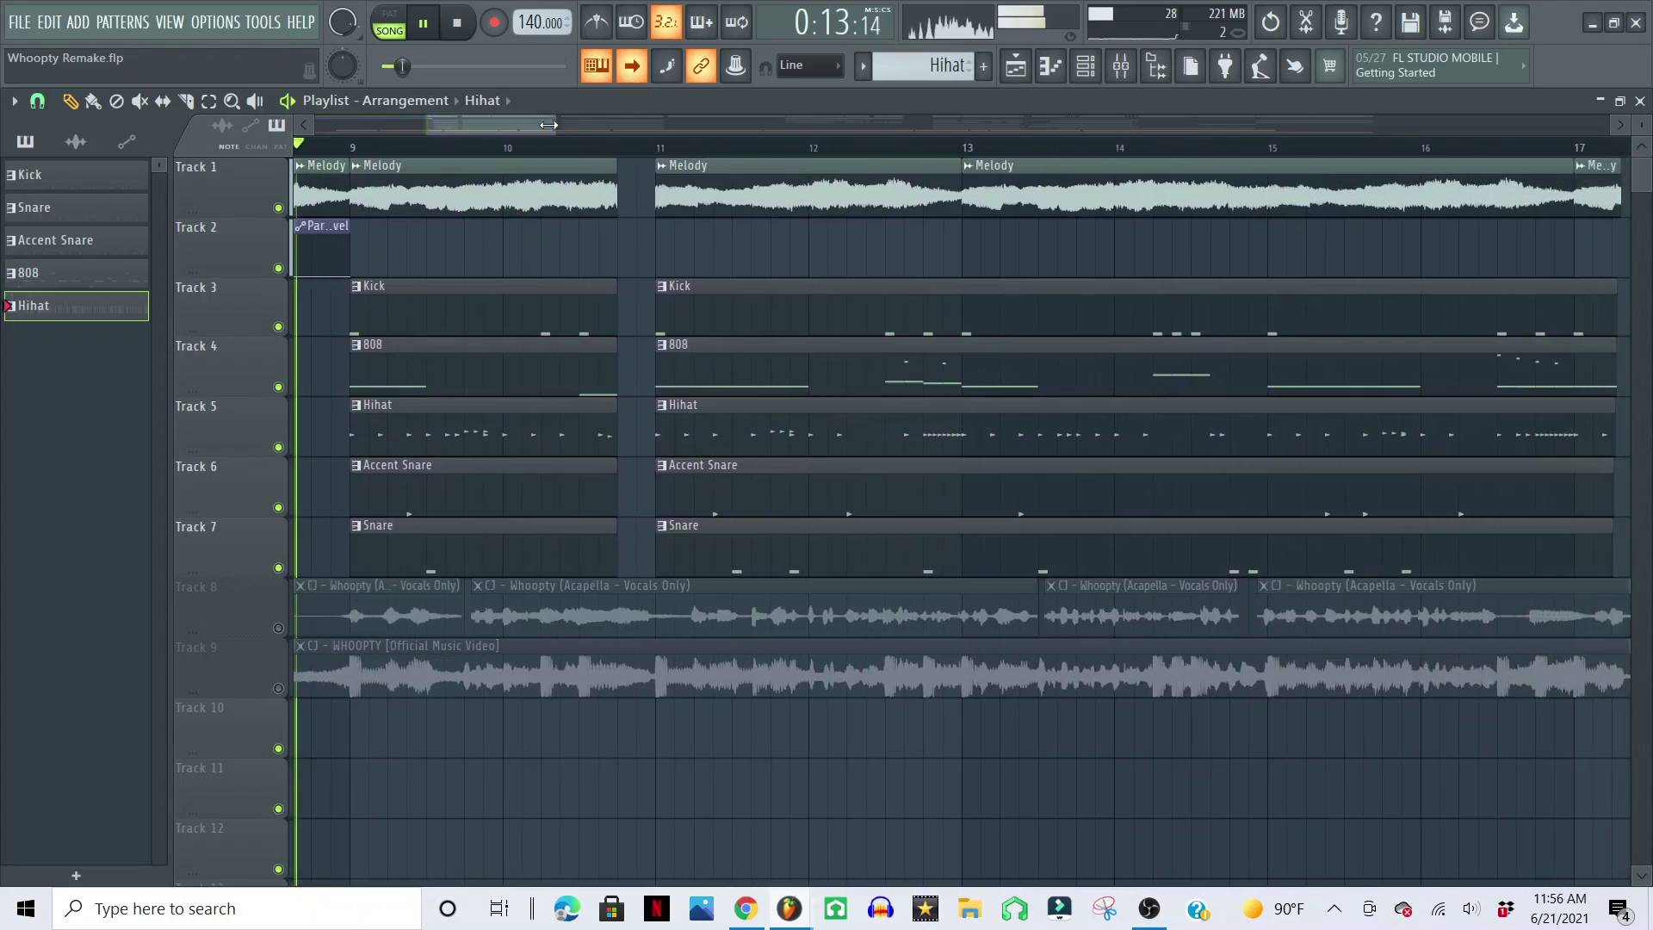
- Follow the playing song into the kick and 808 section from bar 33 at close zoom, then turn auto-scrolling back on
{"action": "left_click_drag", "start_coordinate": [549, 124], "coordinate": [615, 126]}
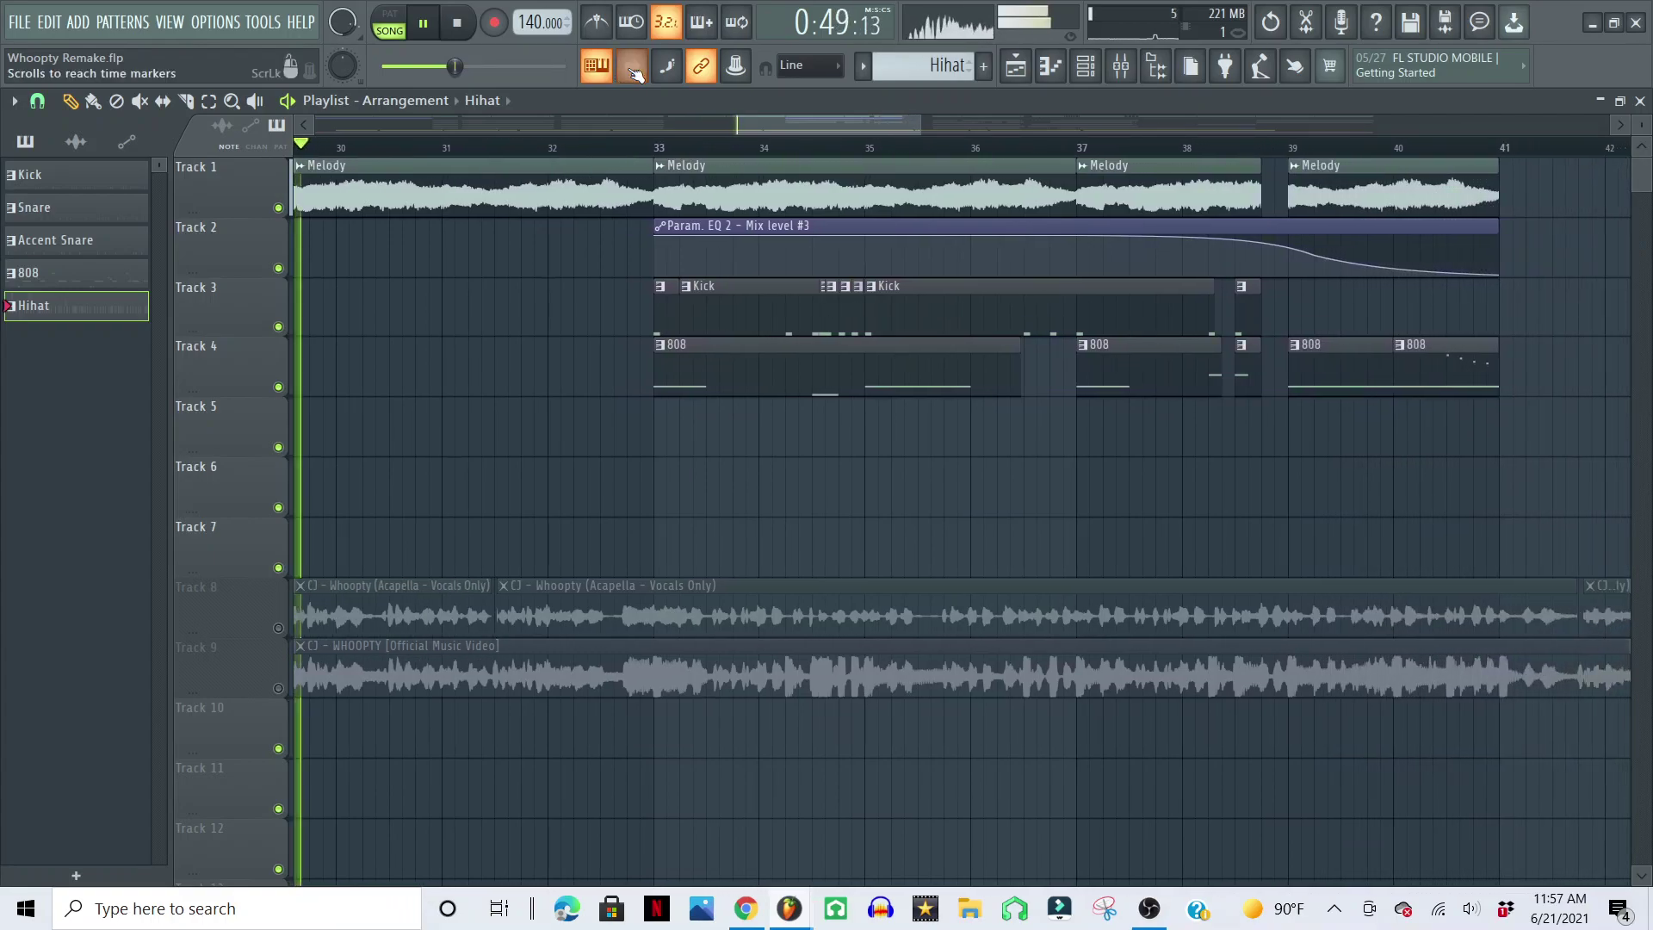
{"action": "left_click_drag", "start_coordinate": [919, 126], "coordinate": [794, 127]}
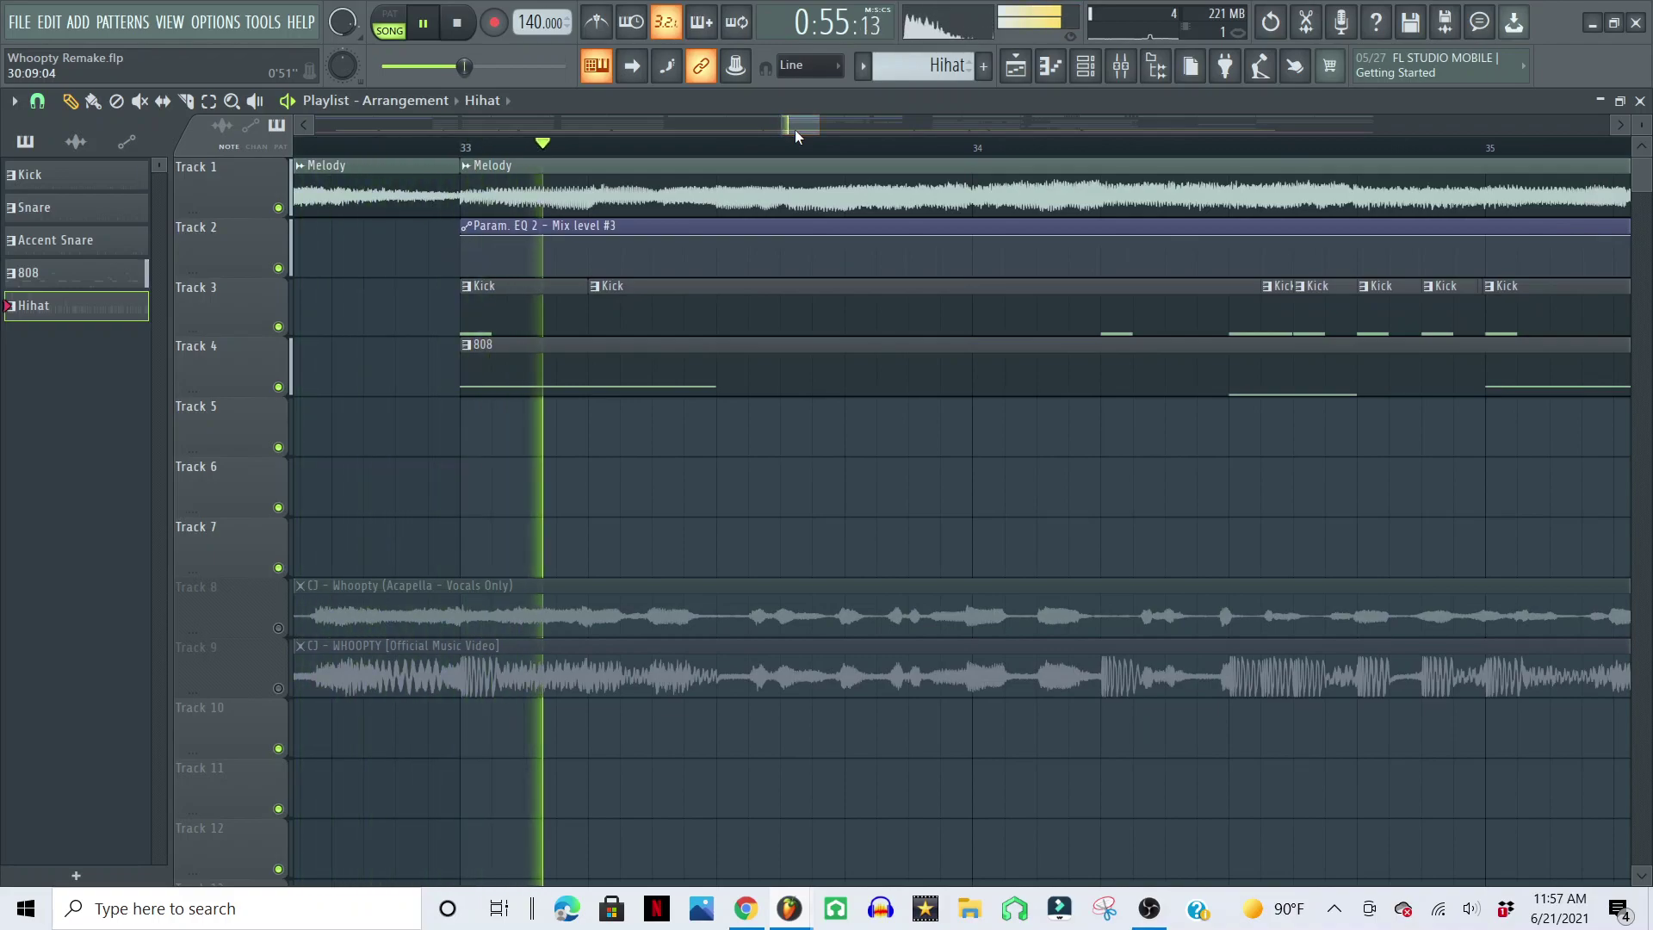
{"action": "left_click_drag", "start_coordinate": [800, 125], "coordinate": [817, 129]}
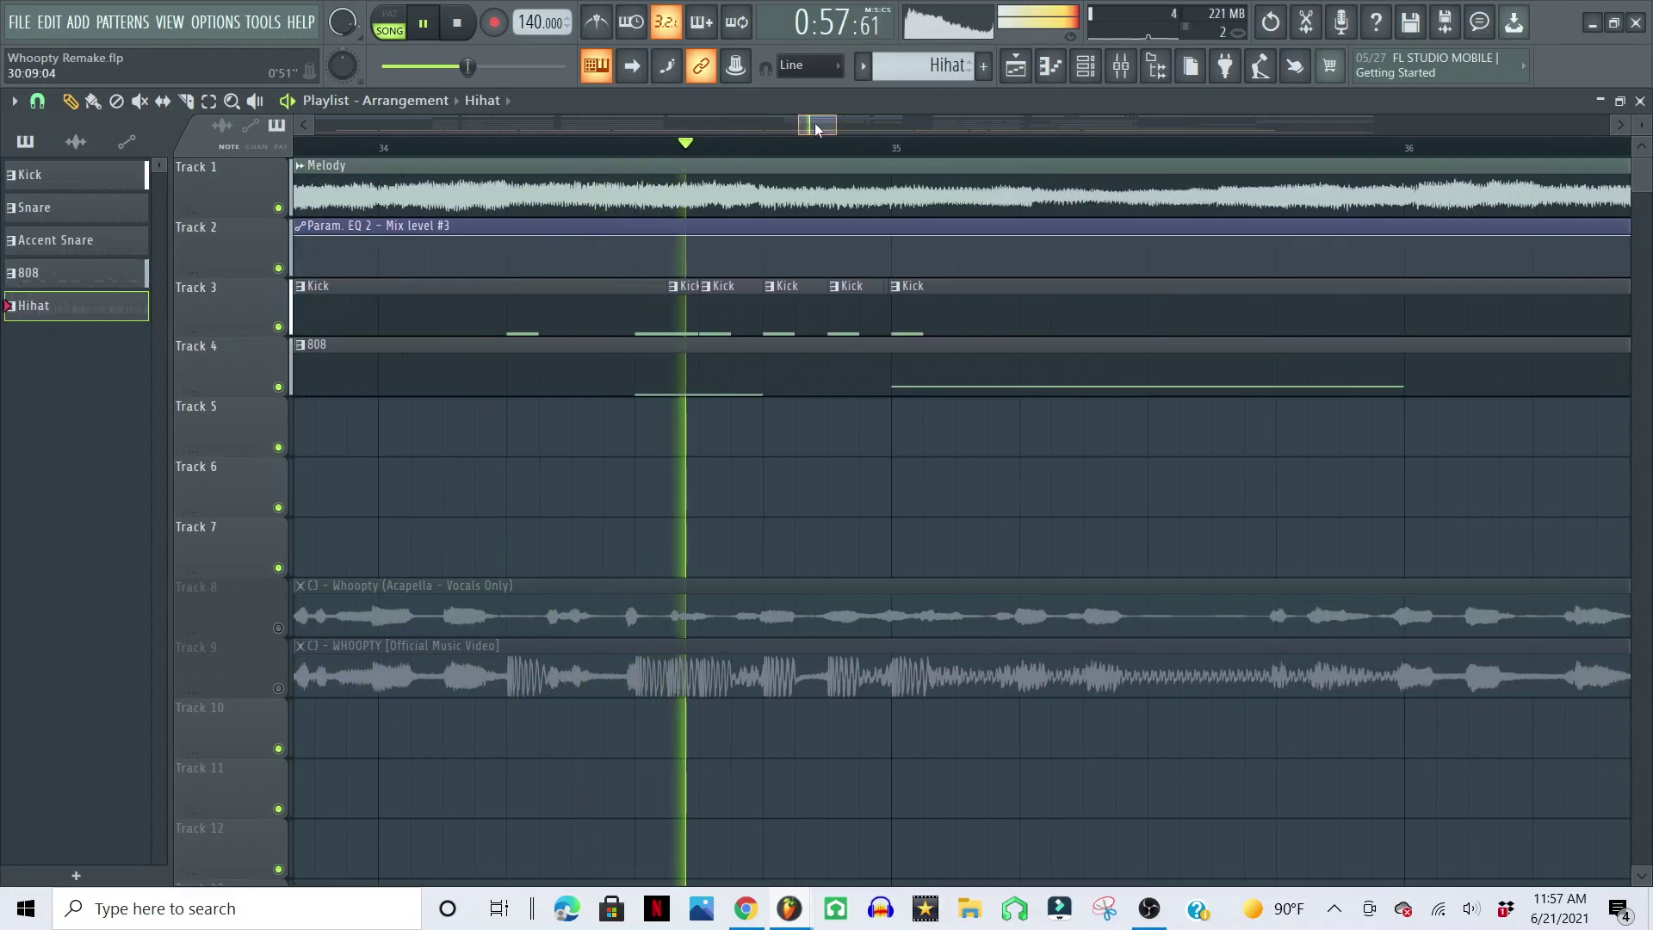
{"action": "left_click", "coordinate": [631, 65]}
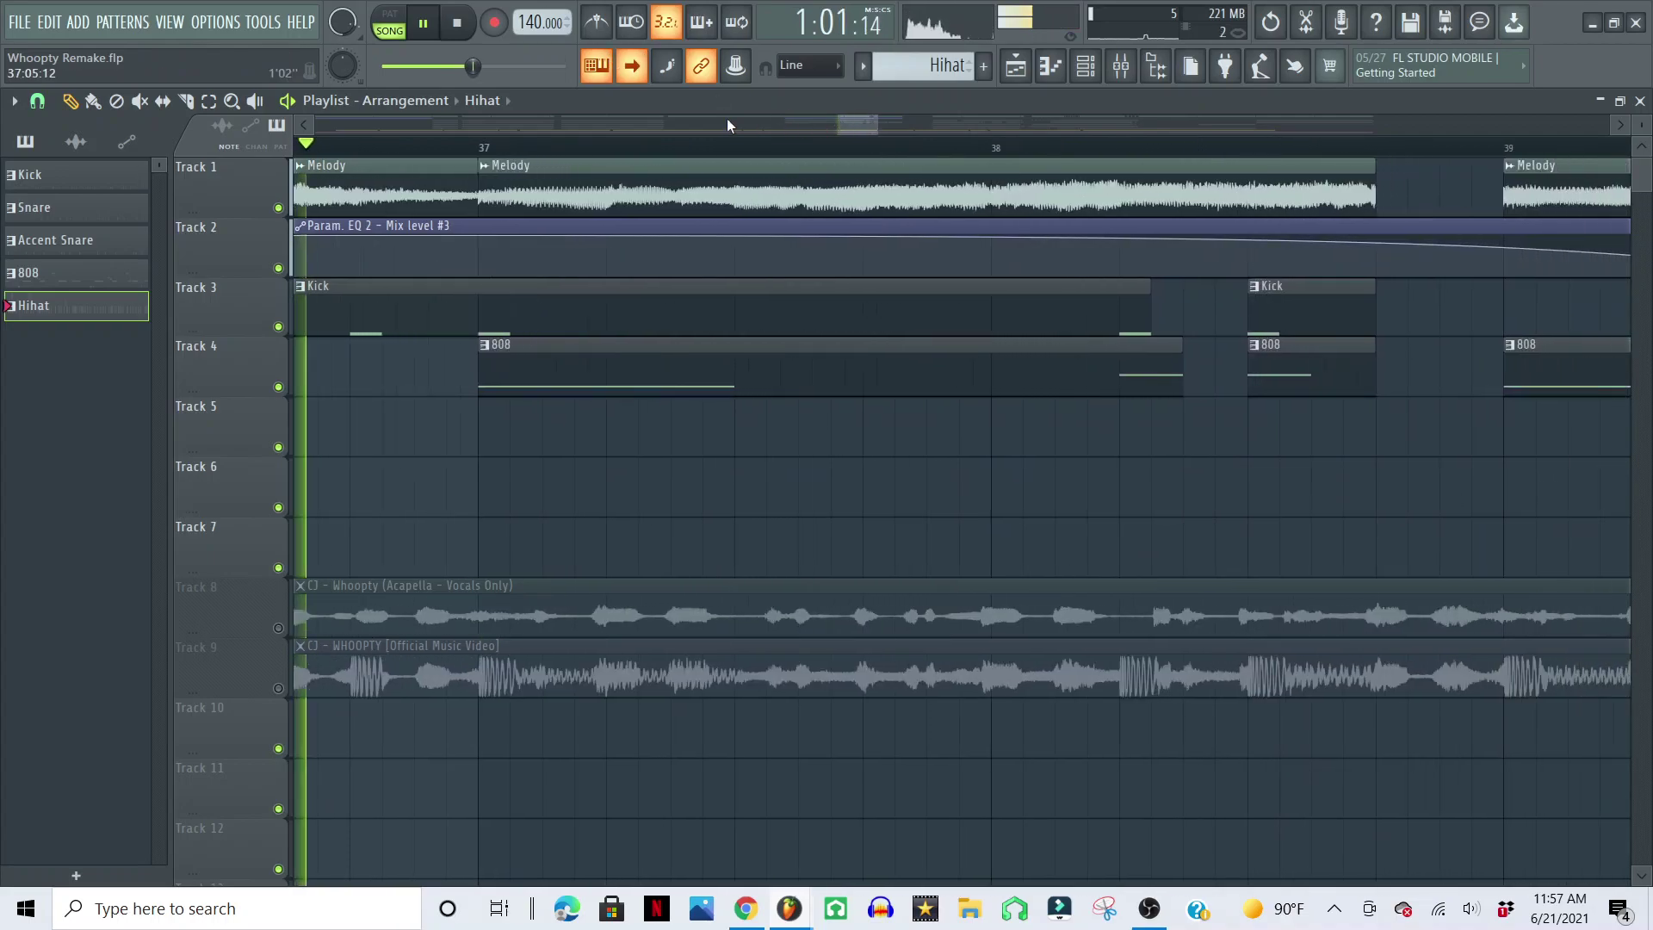
- Play the rest of the arrangement through to the final kick and 808 clips before bar 73, then stop playback
{"action": "left_click_drag", "start_coordinate": [892, 117], "coordinate": [990, 136]}
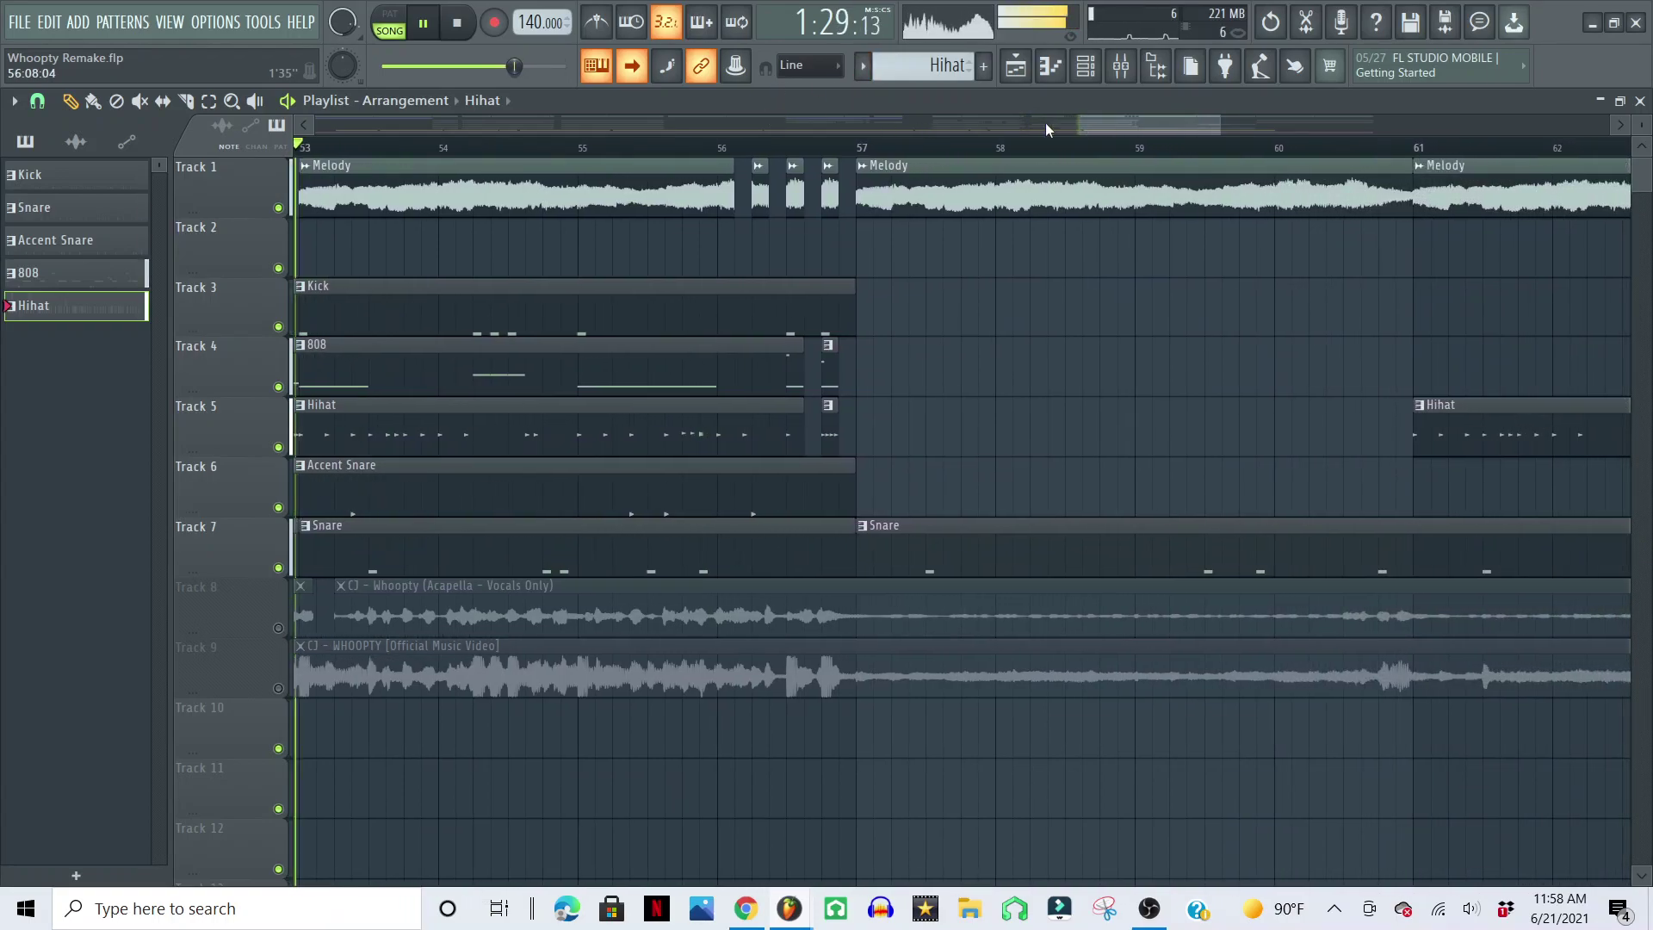
{"action": "mouse_move", "coordinate": [1197, 120]}
{"action": "left_mouse_down"}
{"action": "mouse_move", "coordinate": [1027, 150]}
{"action": "mouse_move", "coordinate": [1178, 124]}
{"action": "left_mouse_up"}
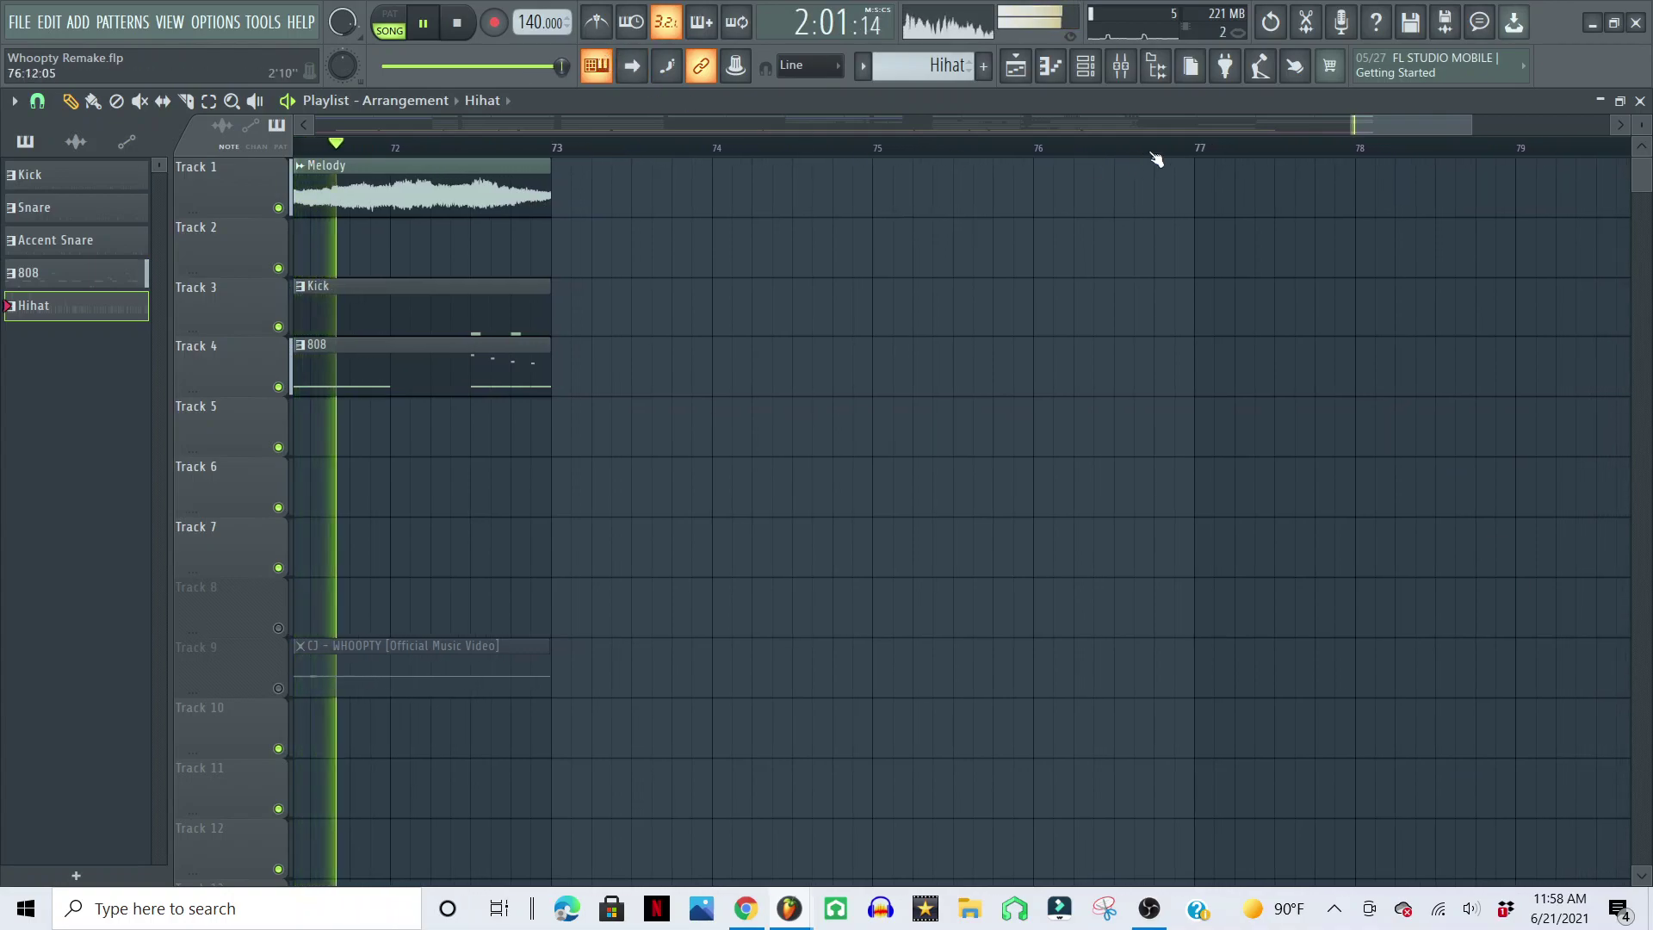
{"action": "left_click_drag", "start_coordinate": [554, 287], "coordinate": [517, 337]}
{"action": "key", "text": "space"}
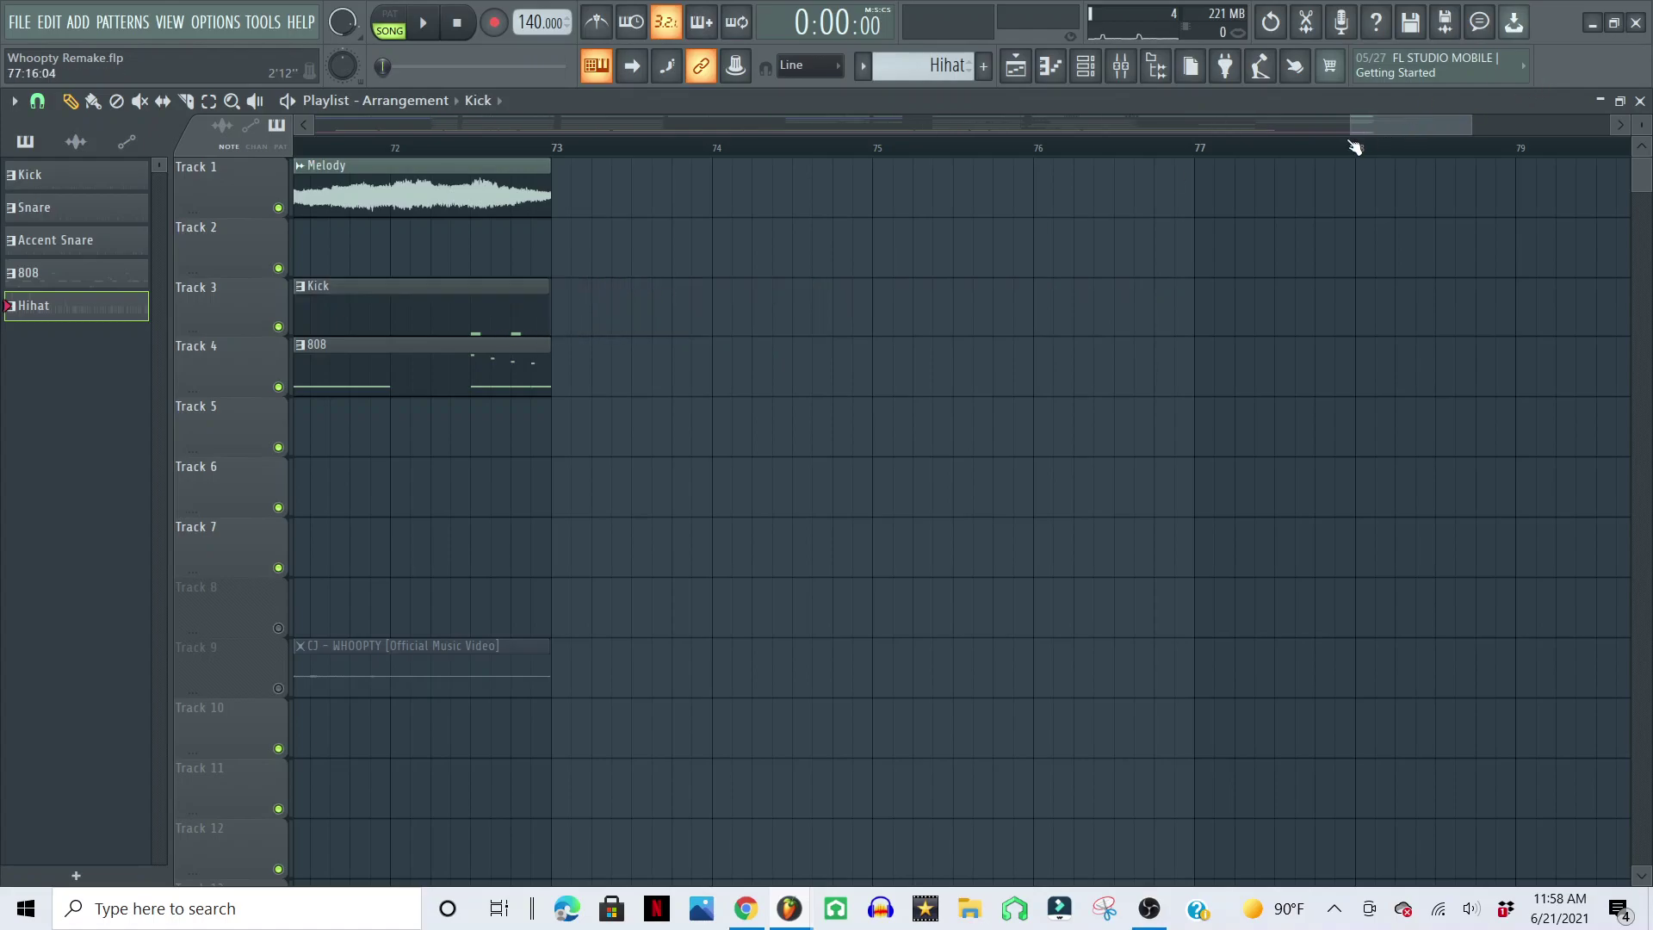
- Show the whole arrangement from bar 1 in the playlist, then switch to OBS
{"action": "left_click_drag", "start_coordinate": [1351, 133], "coordinate": [431, 192]}
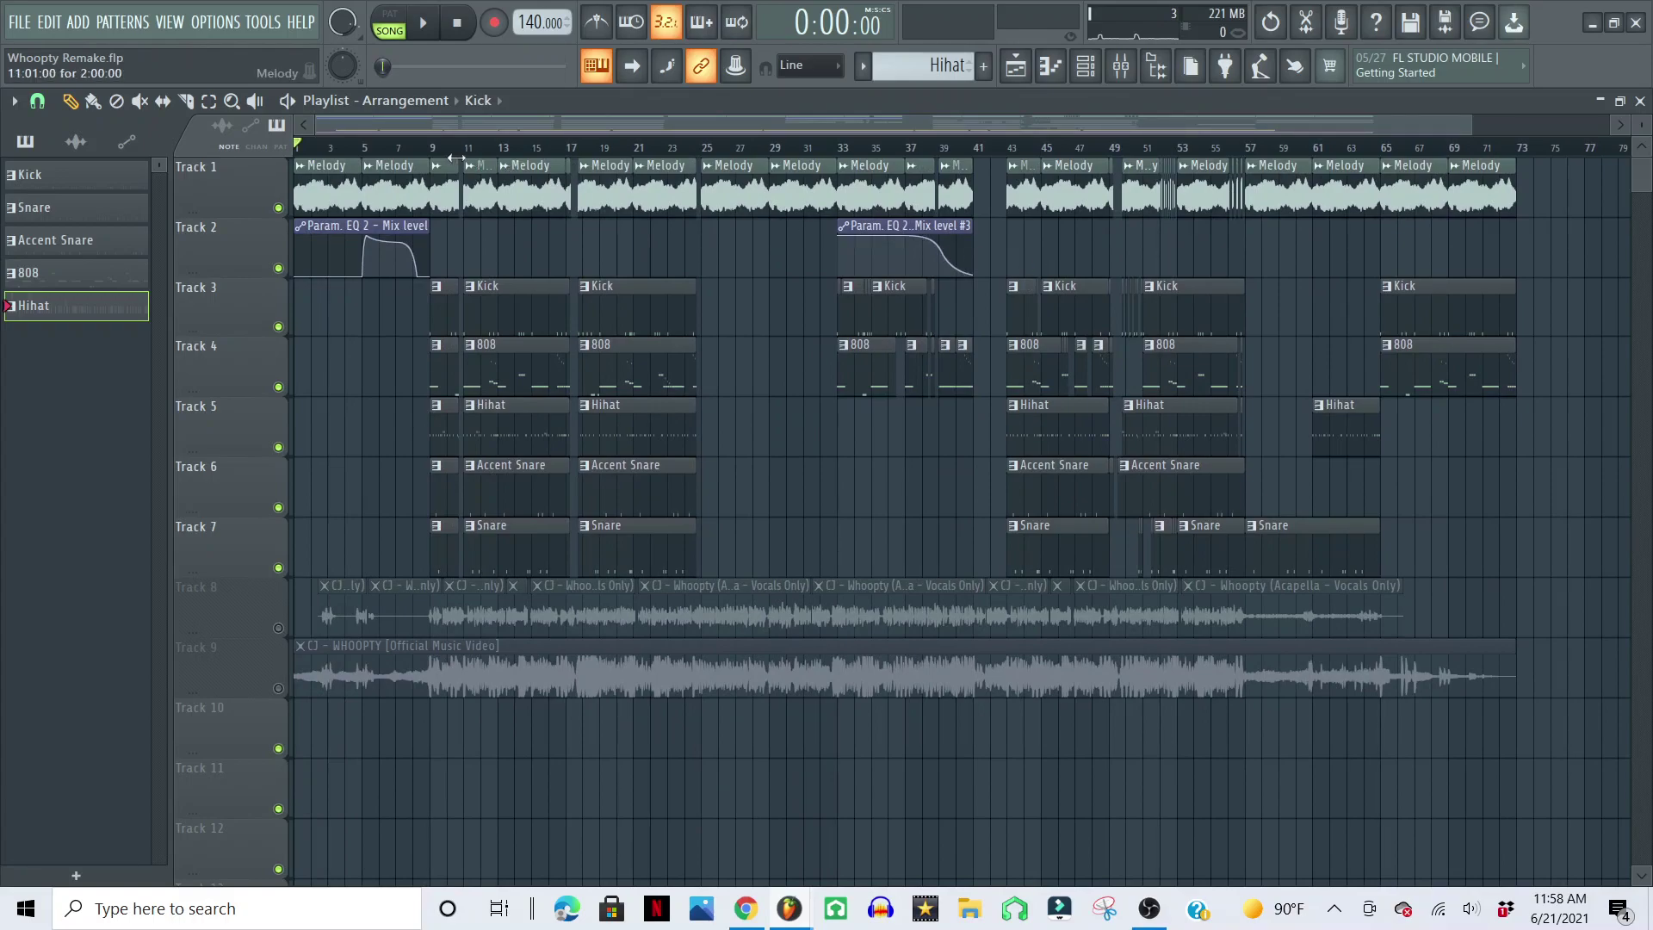
{"action": "left_click", "coordinate": [1147, 908]}
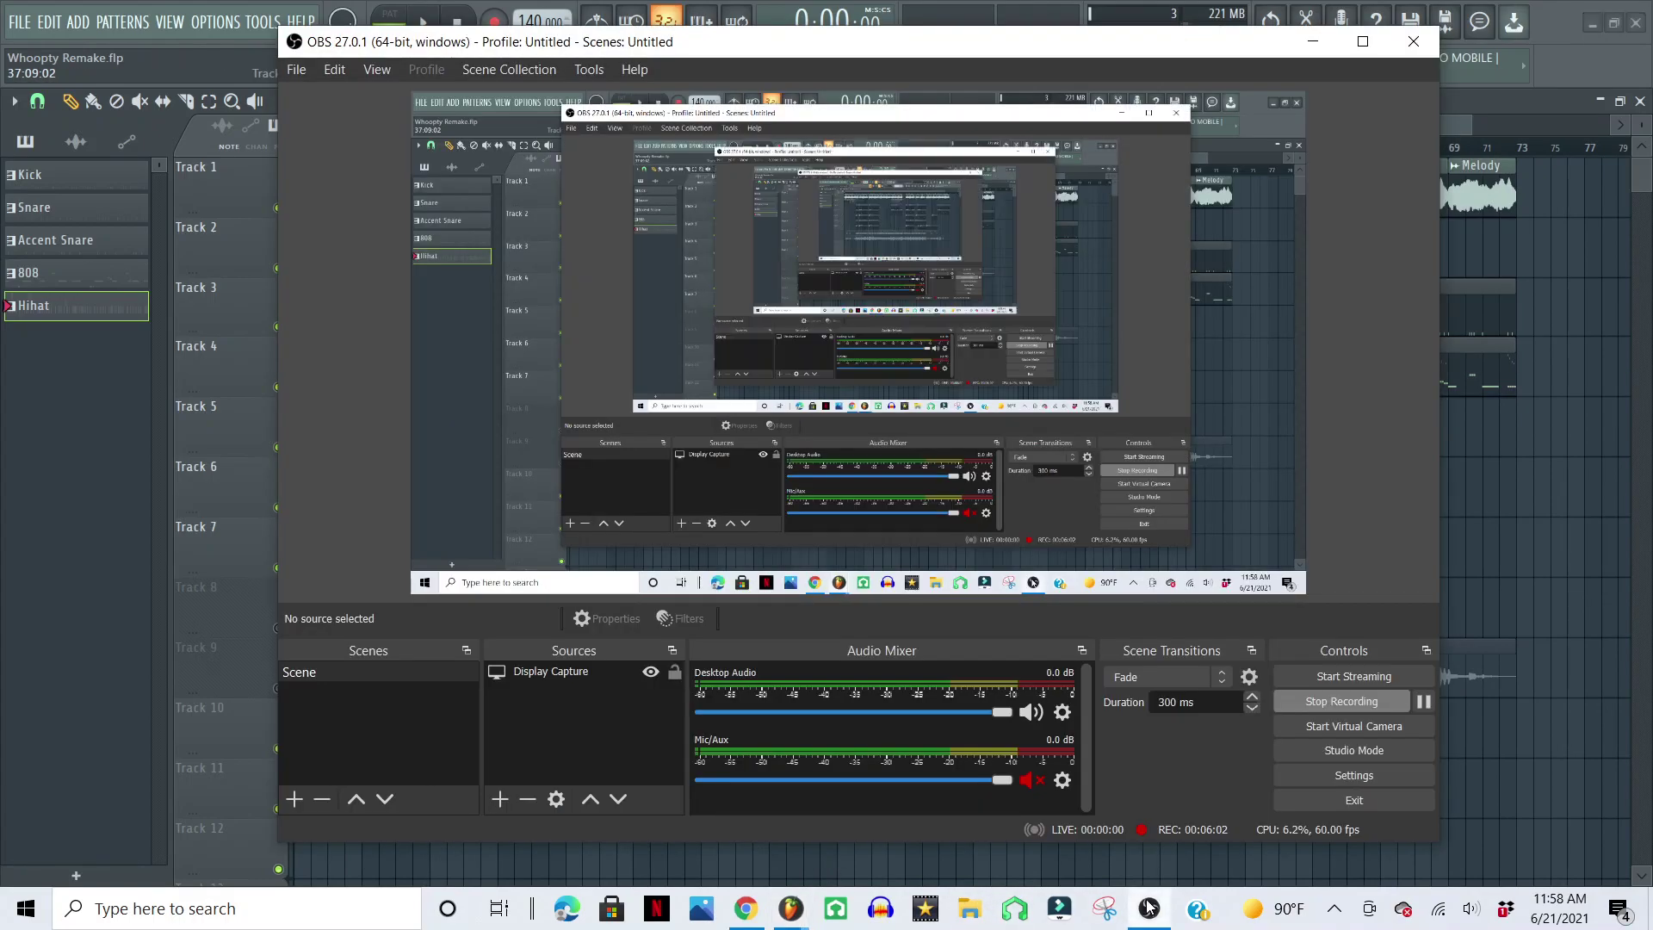